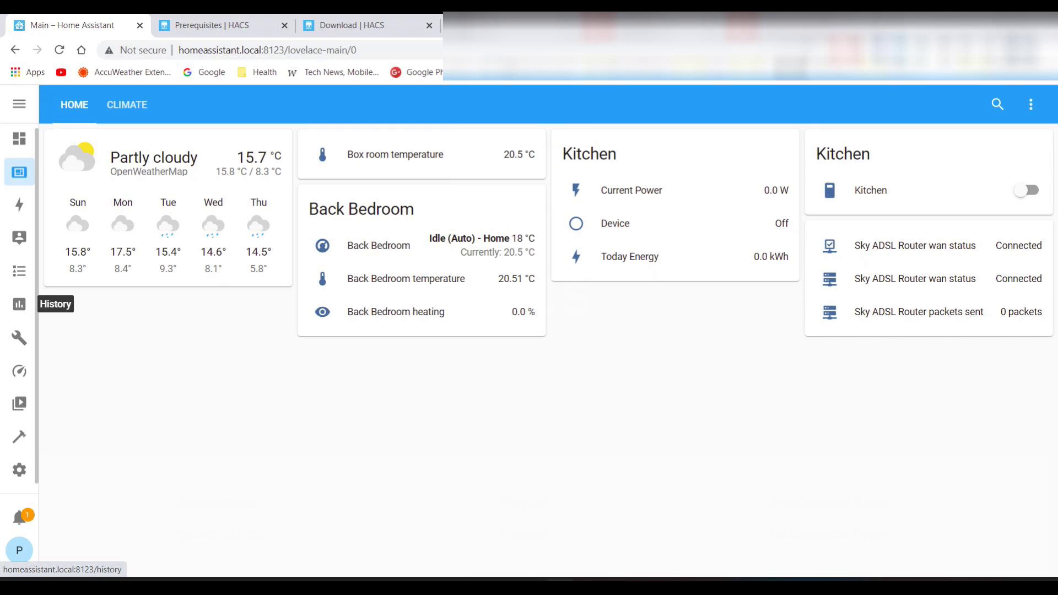
Go to Settings > Add-ons > Add-on Store and search for 'term'
left_click(18, 467)
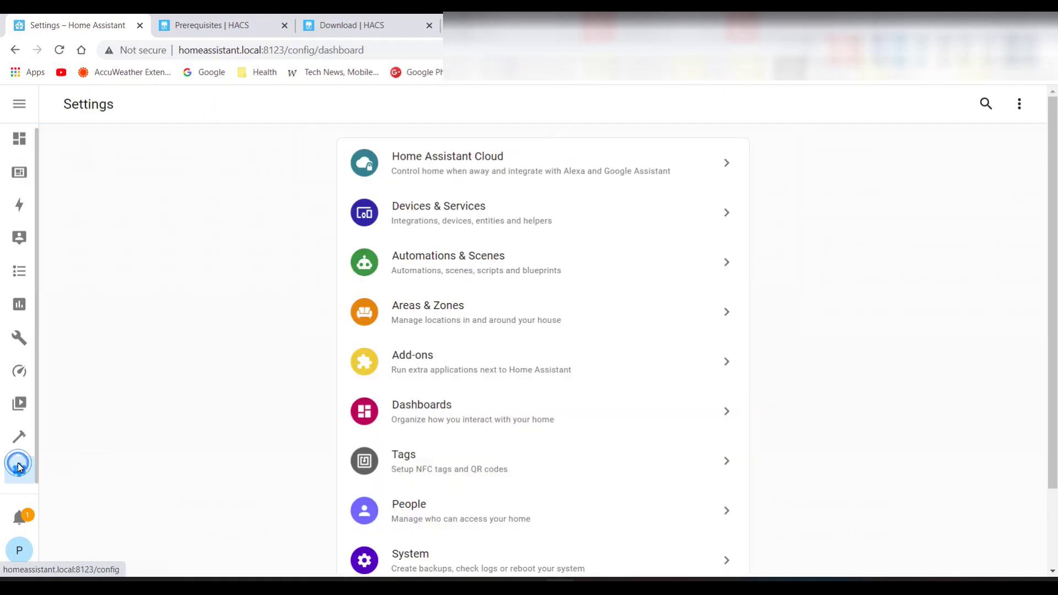
left_click(428, 363)
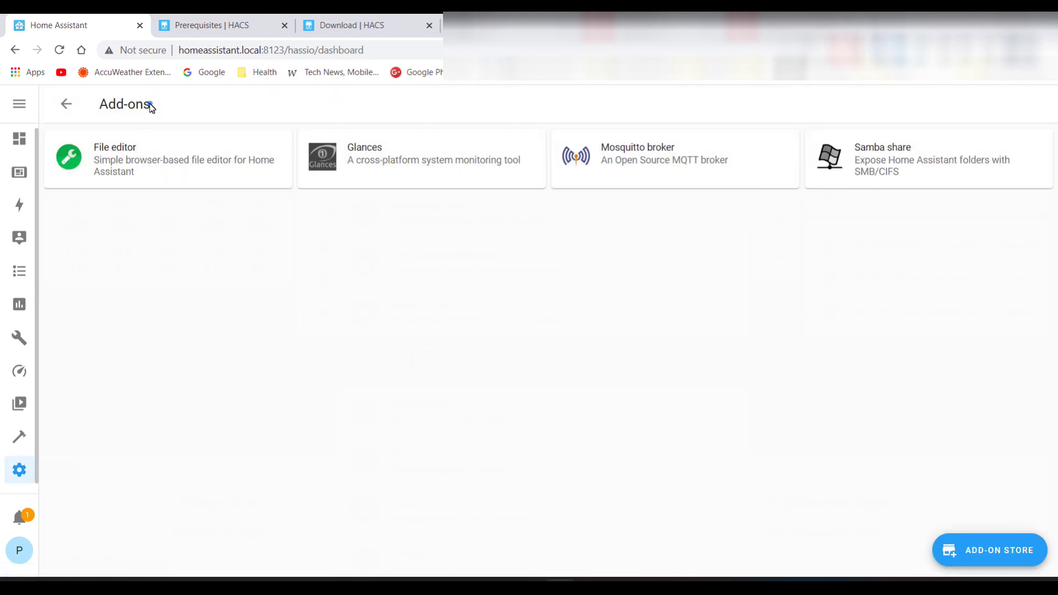
left_click(978, 550)
left_click(182, 151)
type("ter")
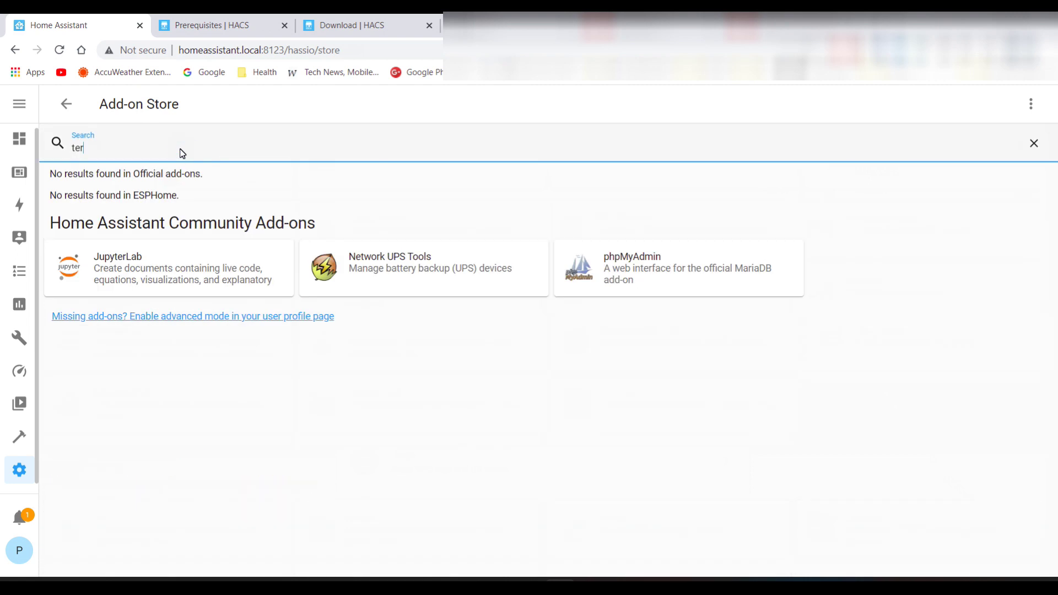
type("m")
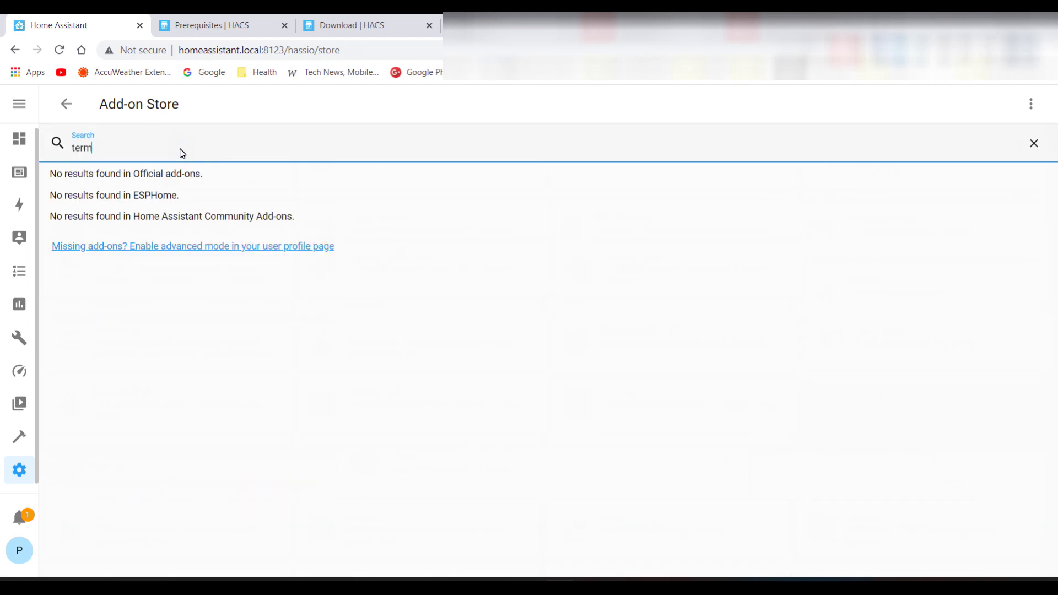
Follow the missing add-ons link and switch on Advanced Mode in the user profile
left_click(197, 252)
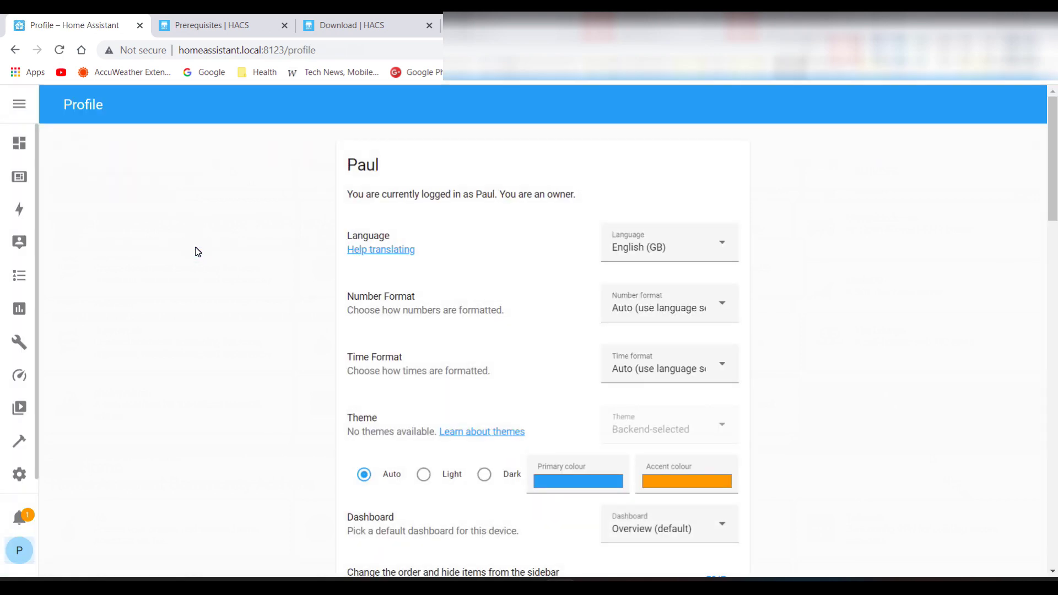
scroll(356, 260, "down", 9)
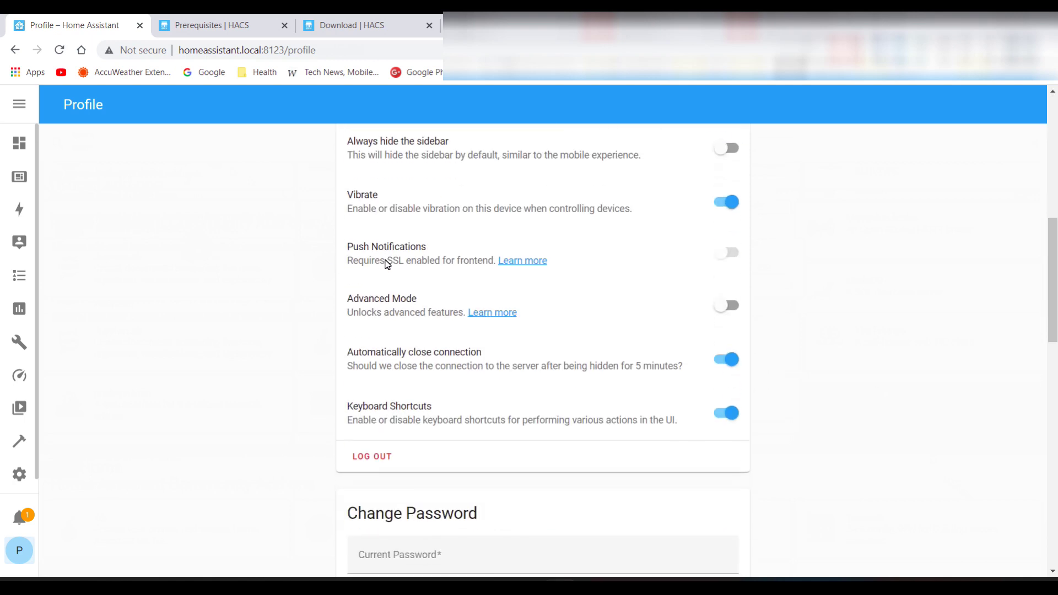
left_click(725, 308)
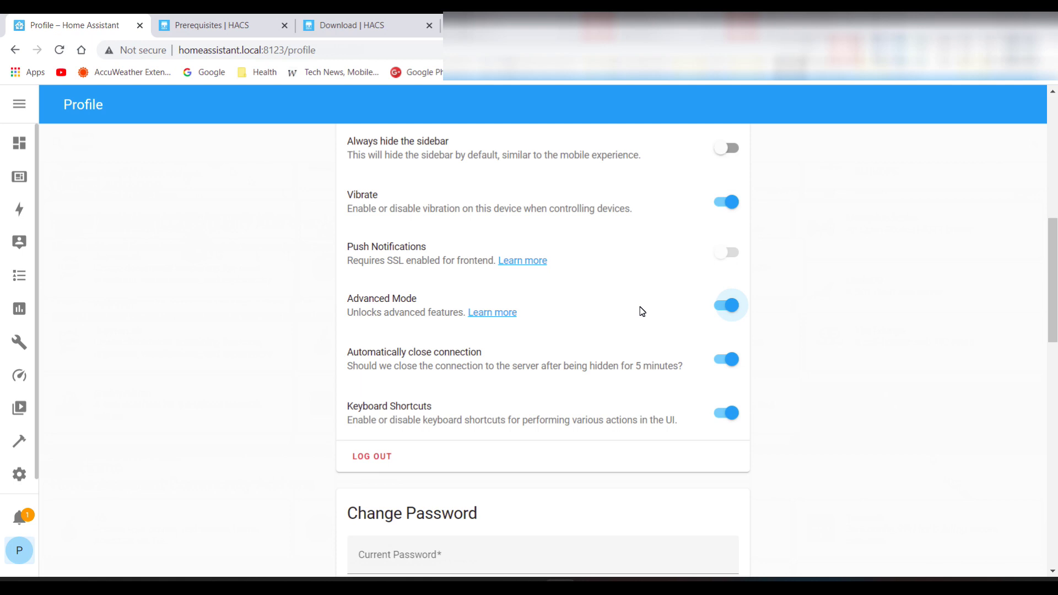
scroll(642, 311, "up", 5)
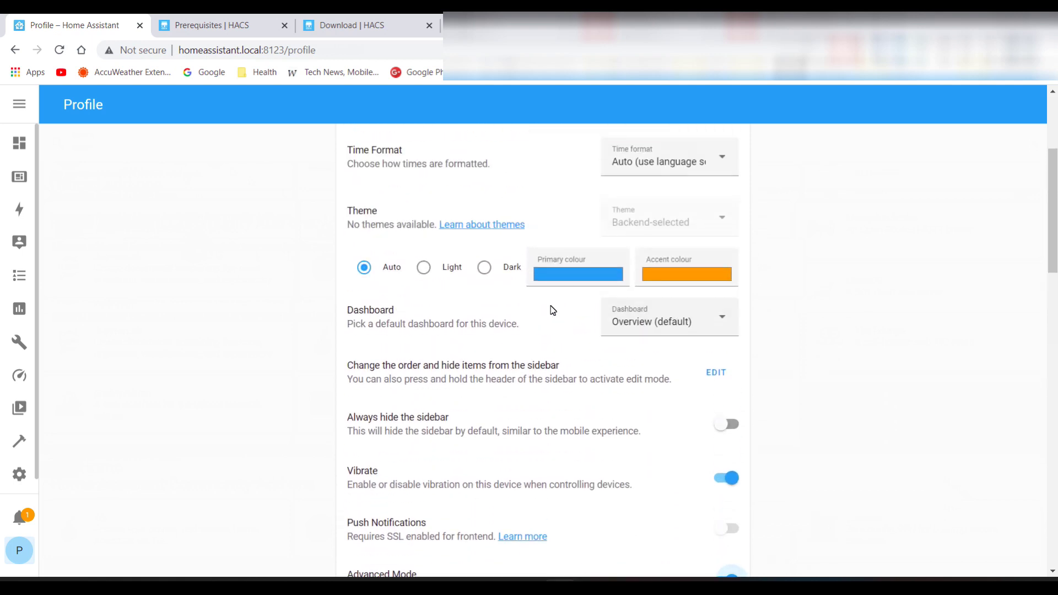
scroll(460, 298, "up", 4)
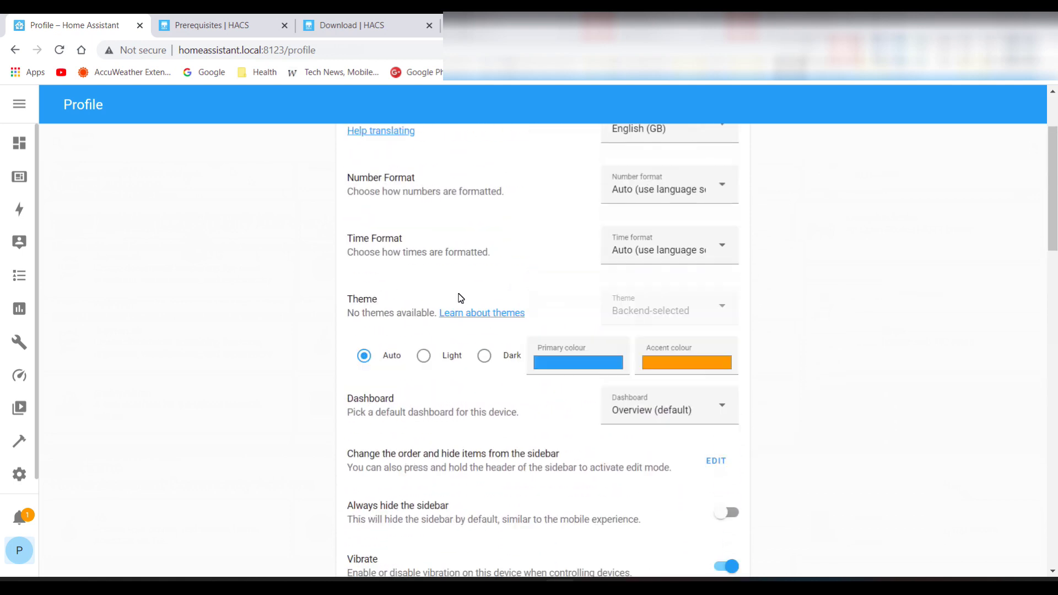
Search the Add-on Store for 'ss' and install the Terminal & SSH add-on
left_click(20, 471)
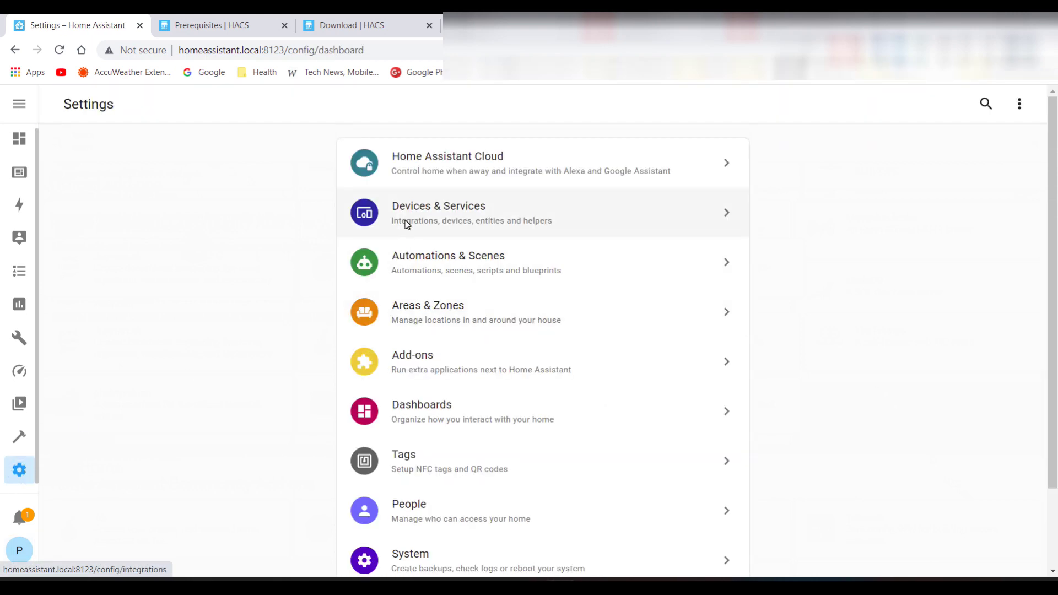
left_click(422, 358)
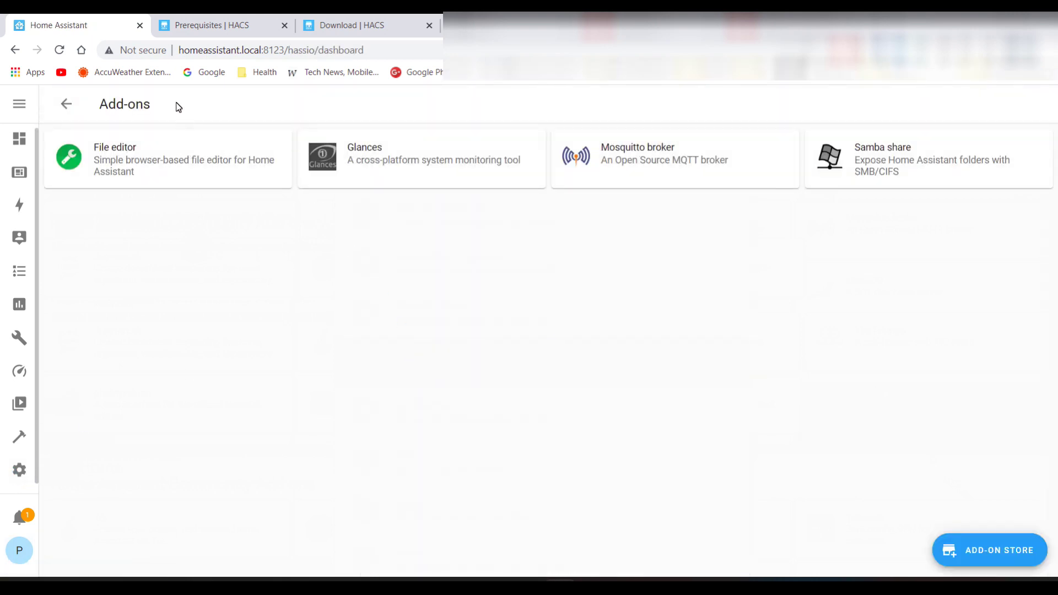
left_click(1001, 556)
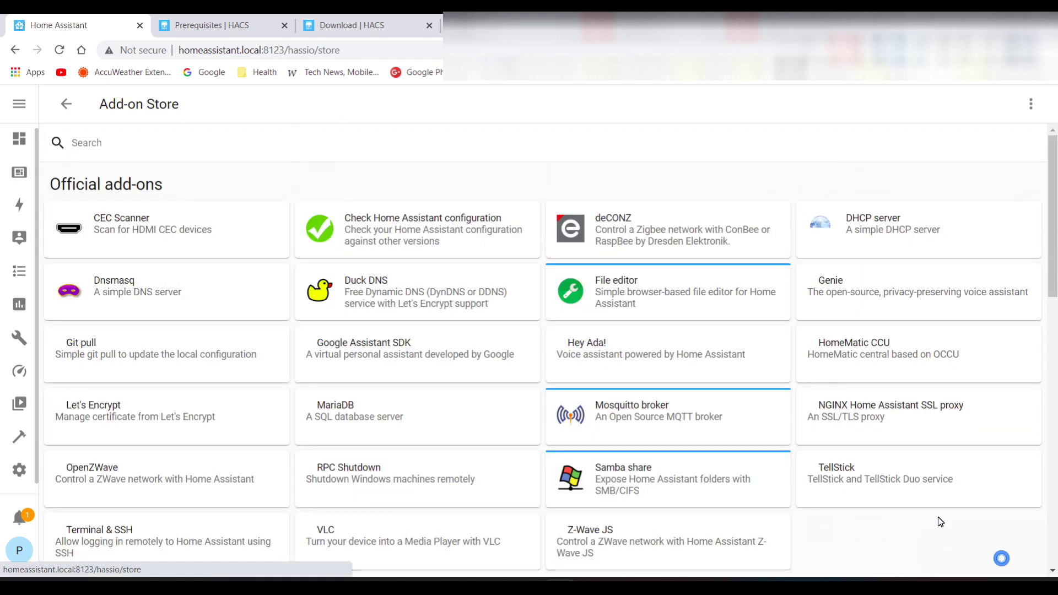
left_click(187, 147)
type("s")
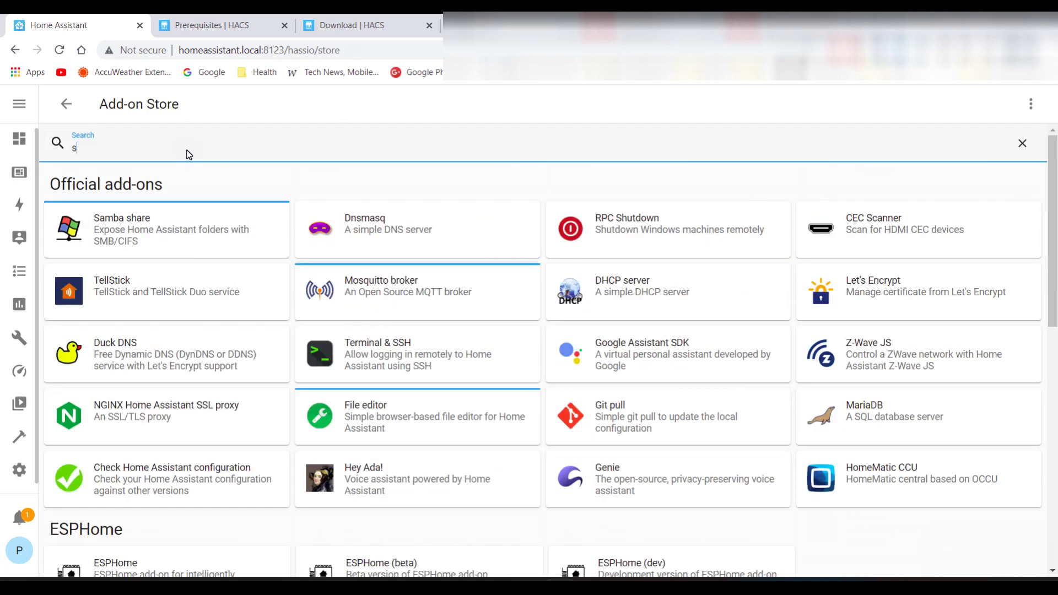
type("s")
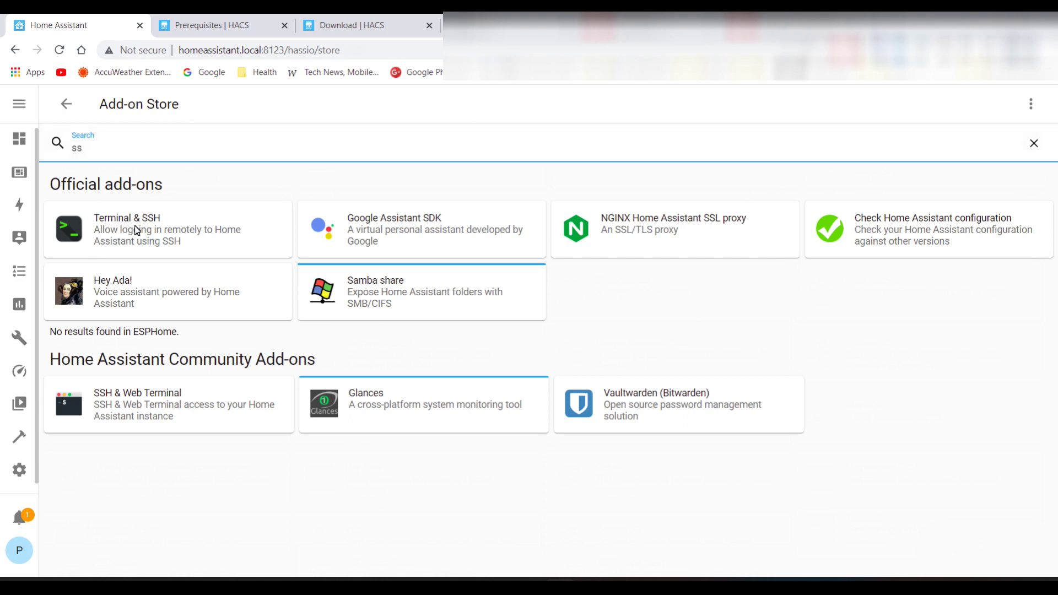
left_click(101, 232)
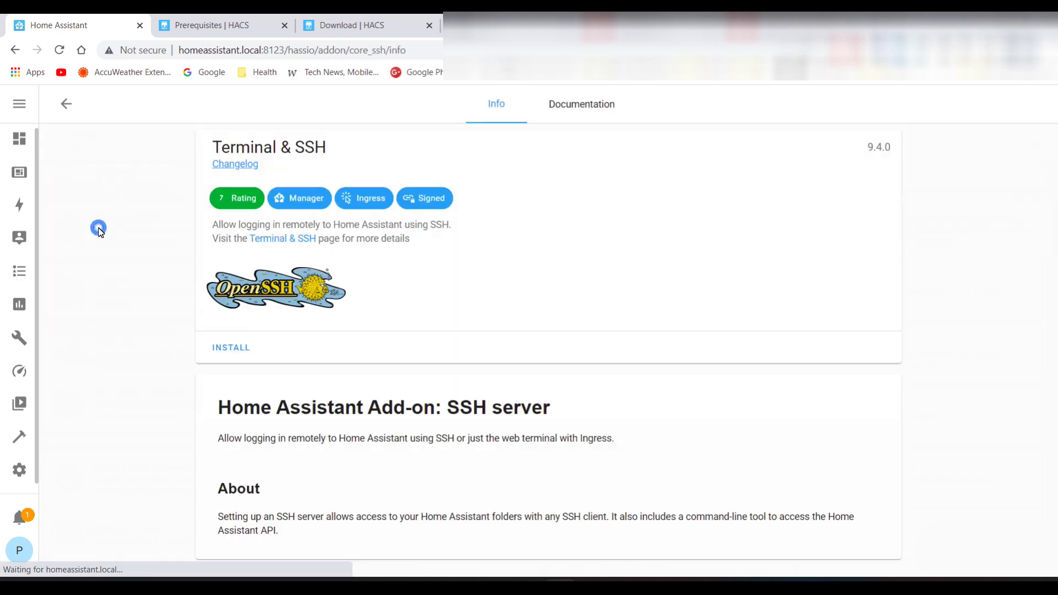
left_click(230, 348)
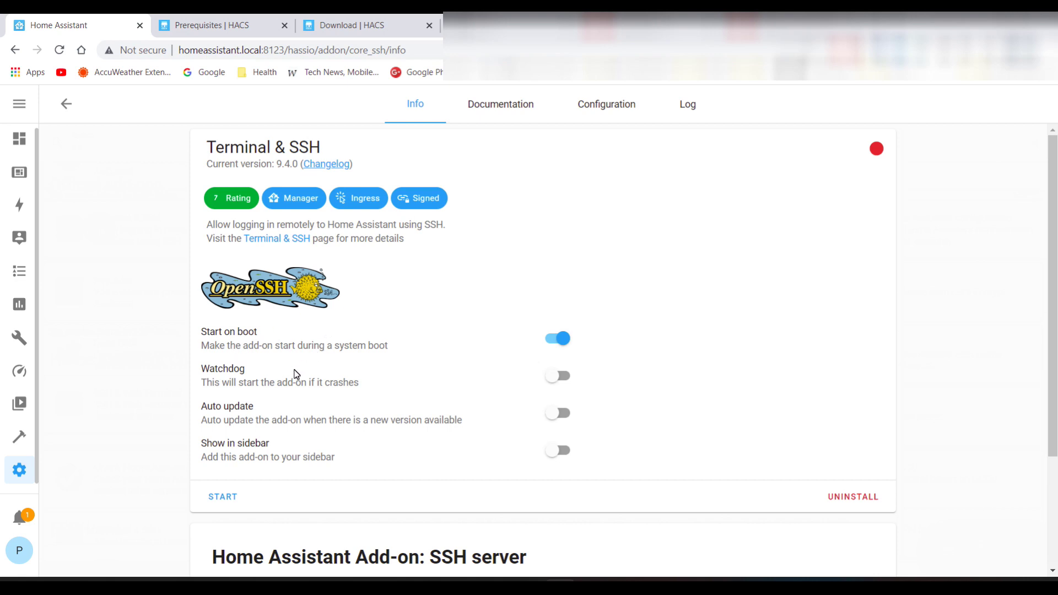
Enable Show in sidebar, turn off Start on boot, and start Terminal & SSH
left_click(554, 456)
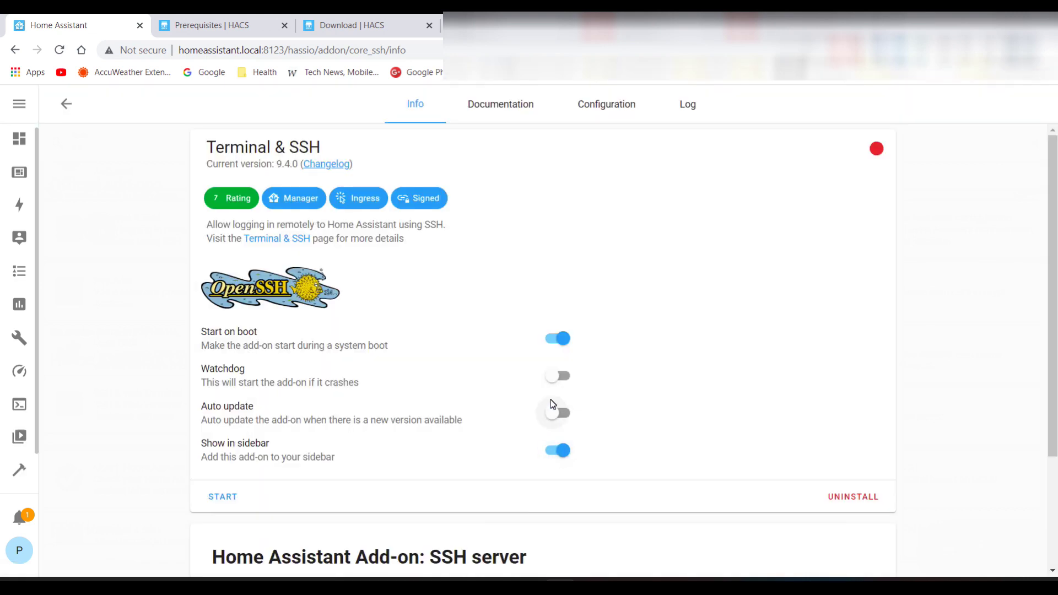
left_click(583, 110)
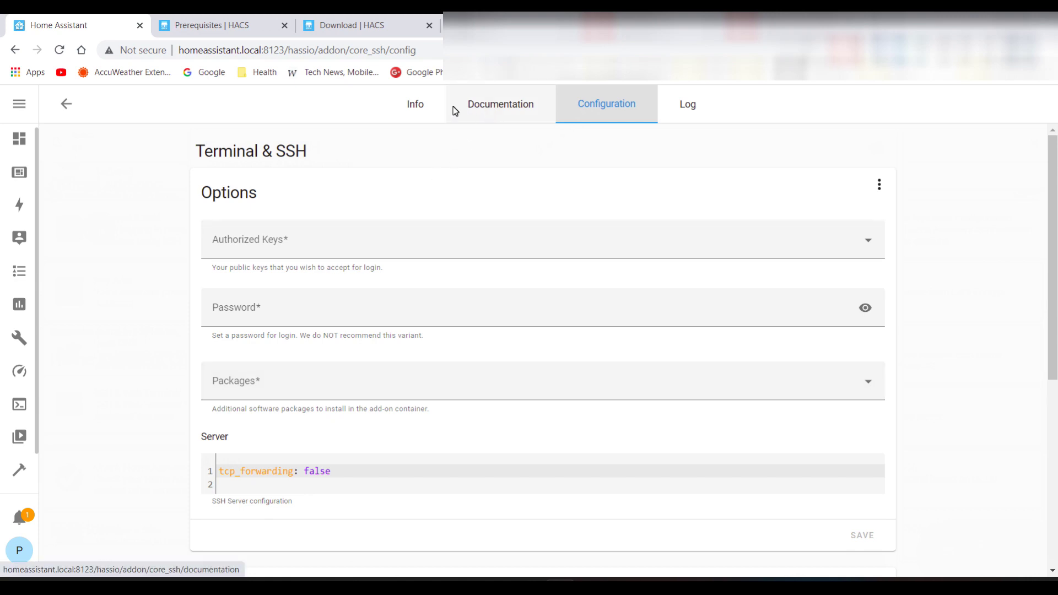
left_click(426, 110)
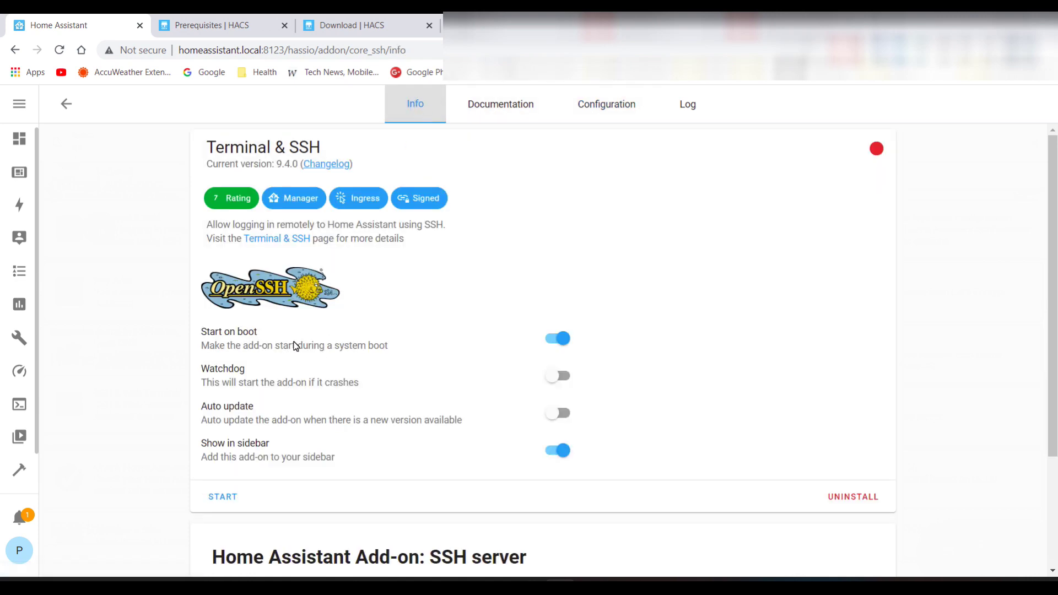
left_click(554, 339)
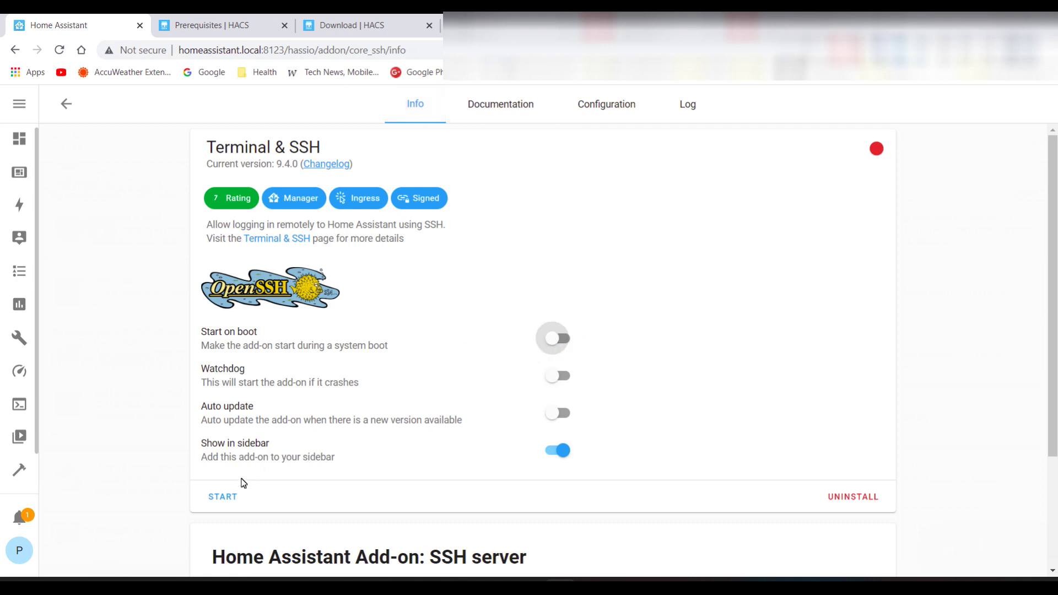
left_click(223, 497)
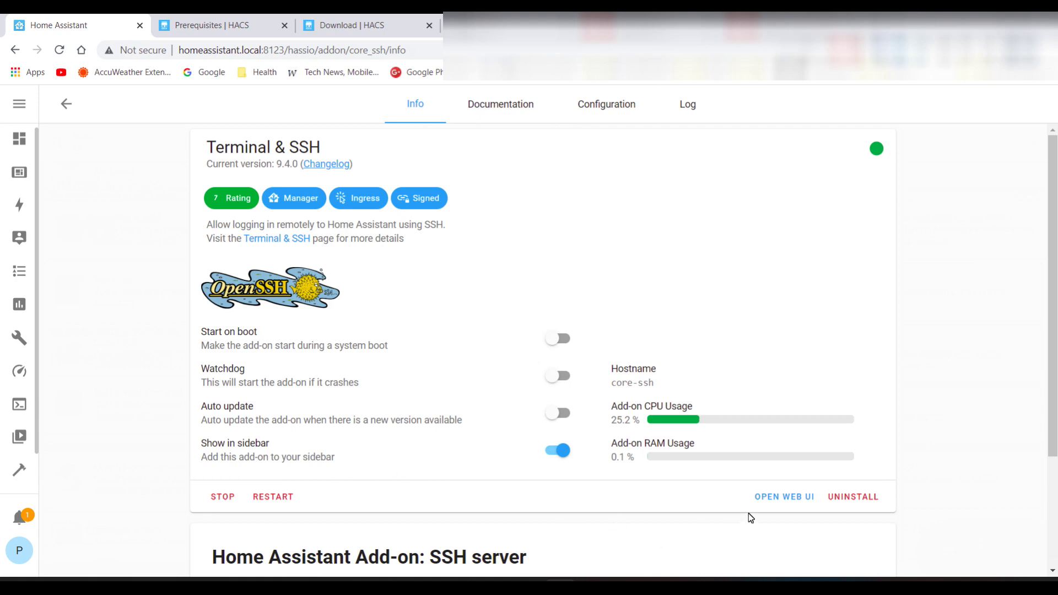
Open the terminal web UI, copy the HACS wget command from the docs, and return
left_click(769, 498)
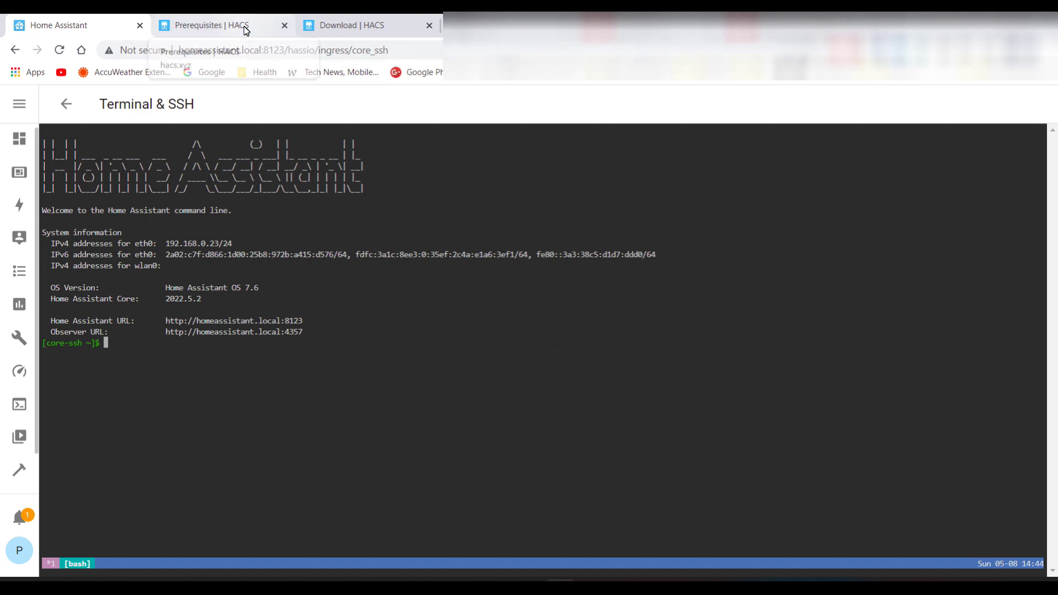
left_click(363, 28)
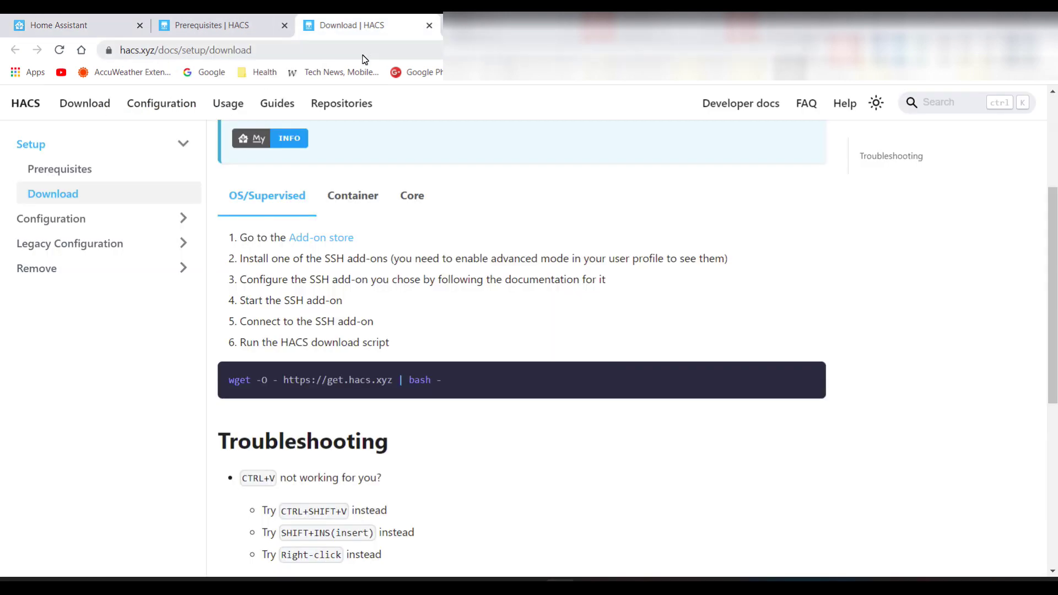
mouse_move(453, 373)
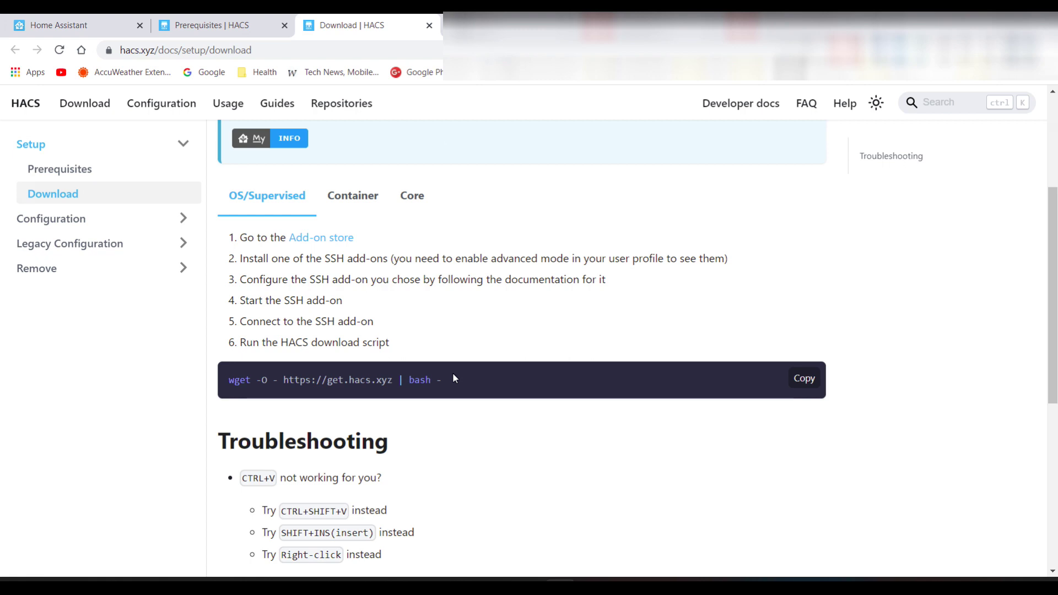
left_click(804, 379)
left_click(104, 30)
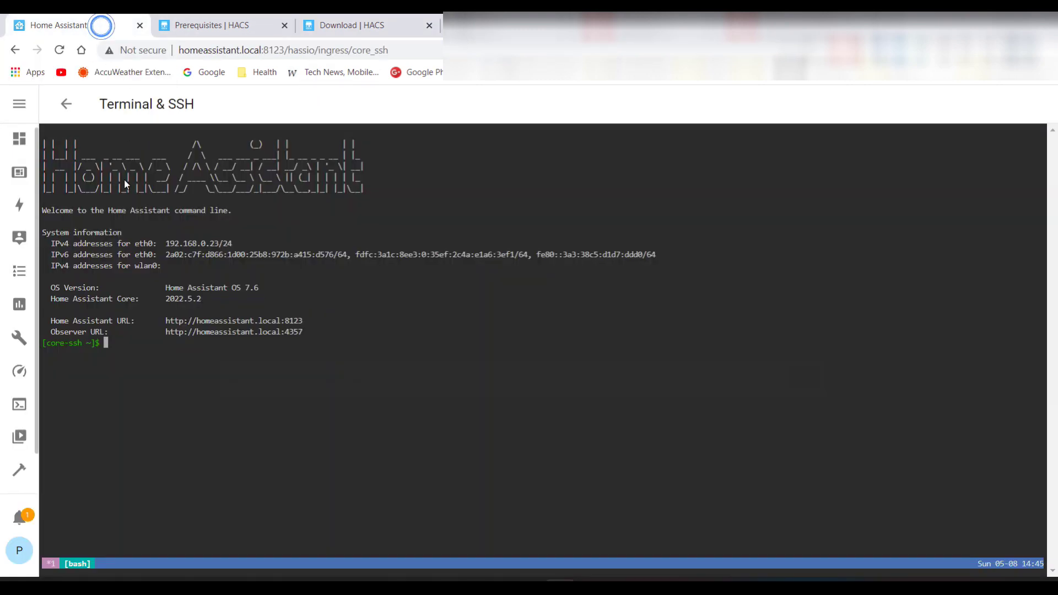
right_click(125, 340)
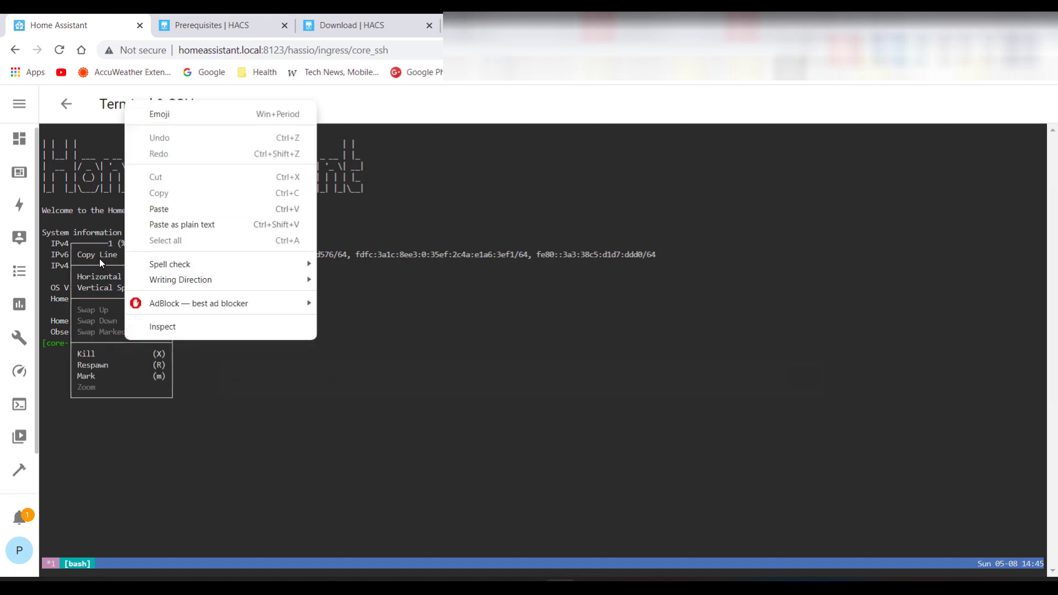
left_click(195, 367)
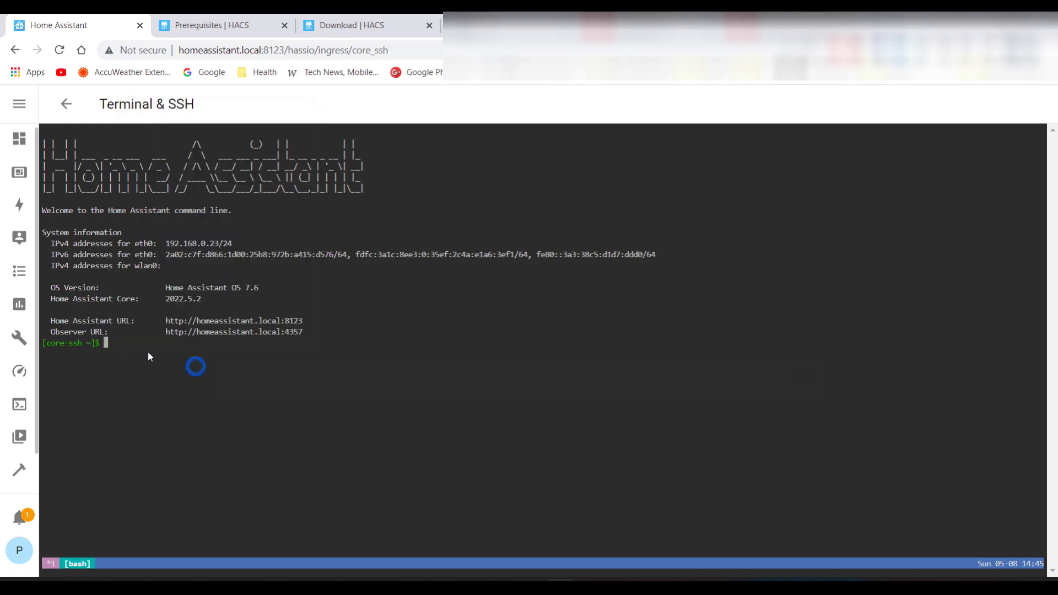
right_click(117, 345)
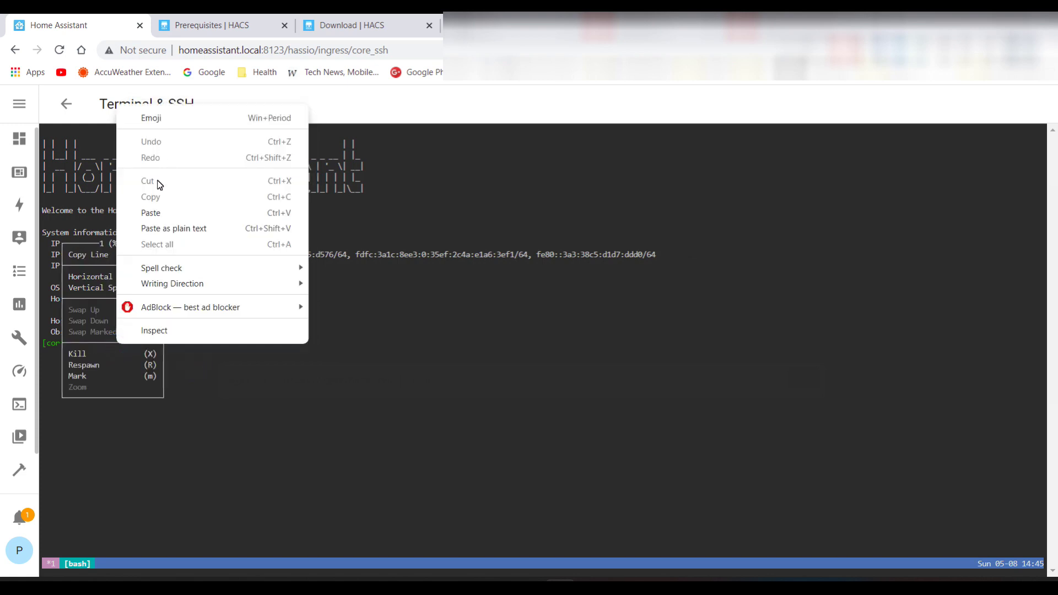
left_click(160, 213)
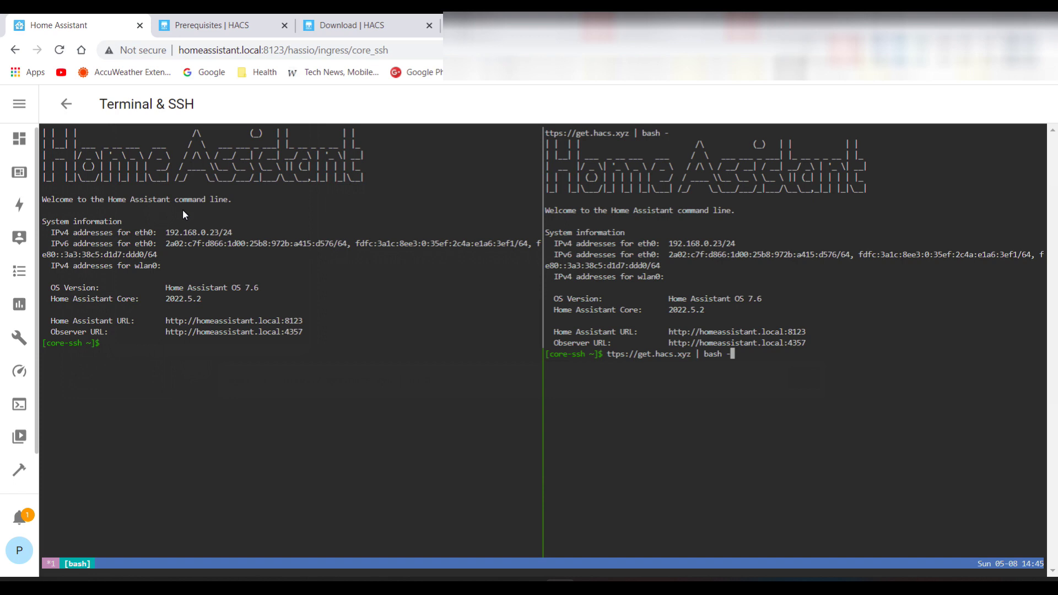
left_click(111, 344)
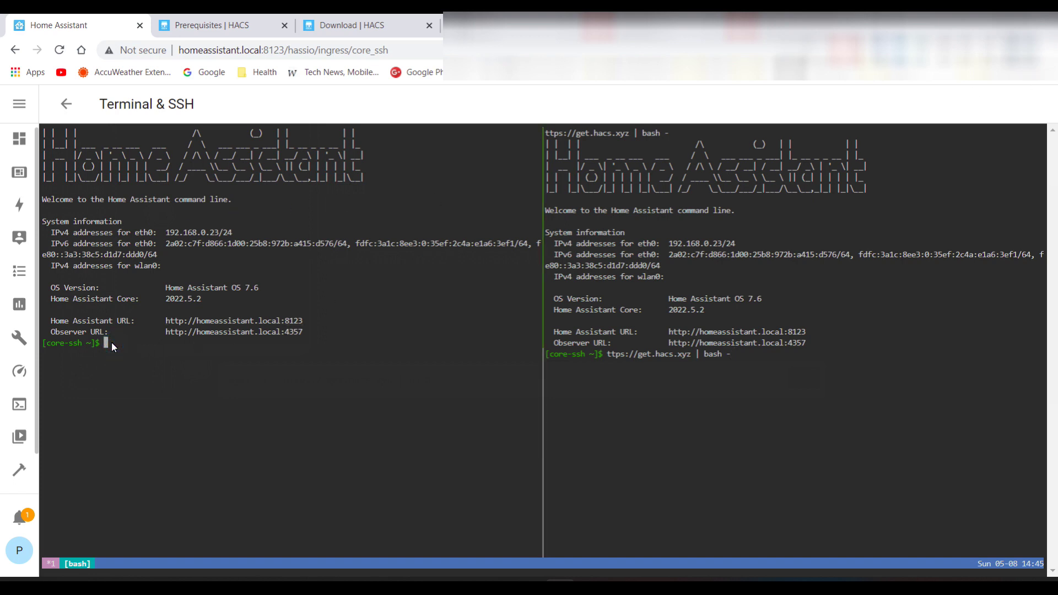
key("ctrl+v")
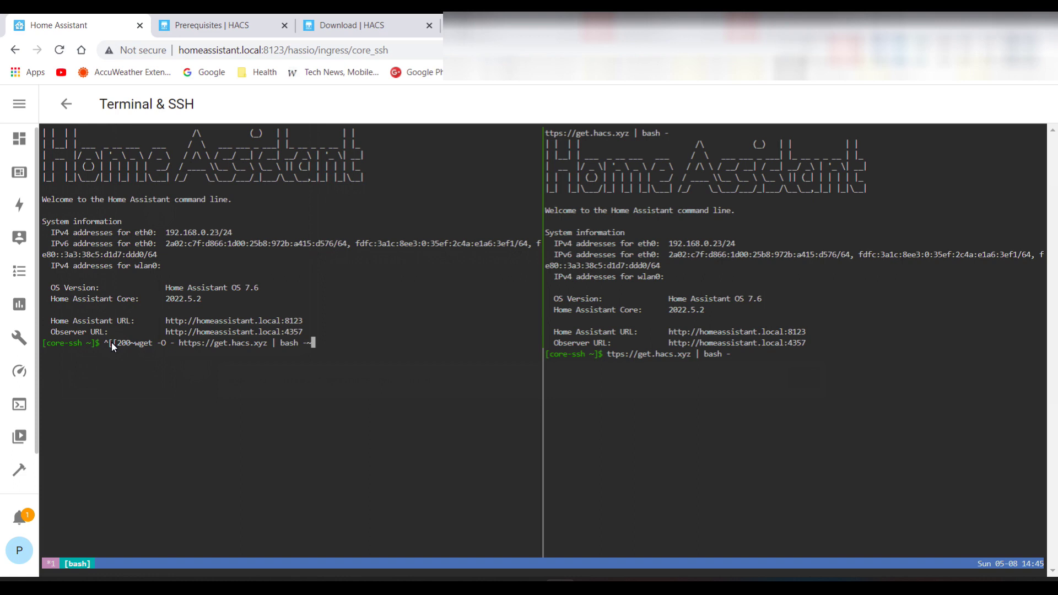
key("Return")
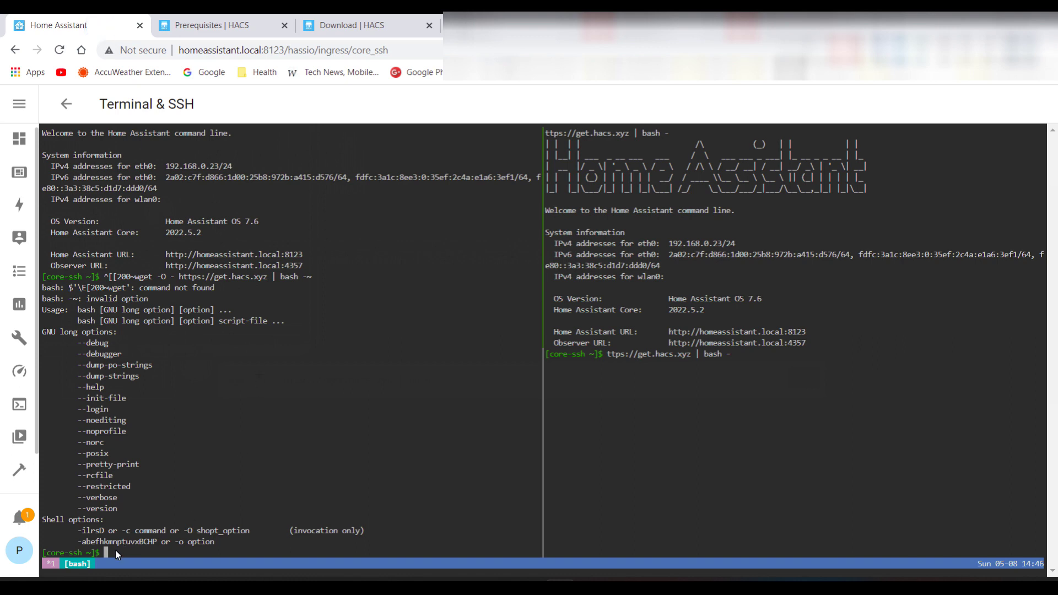
key("ctrl+v")
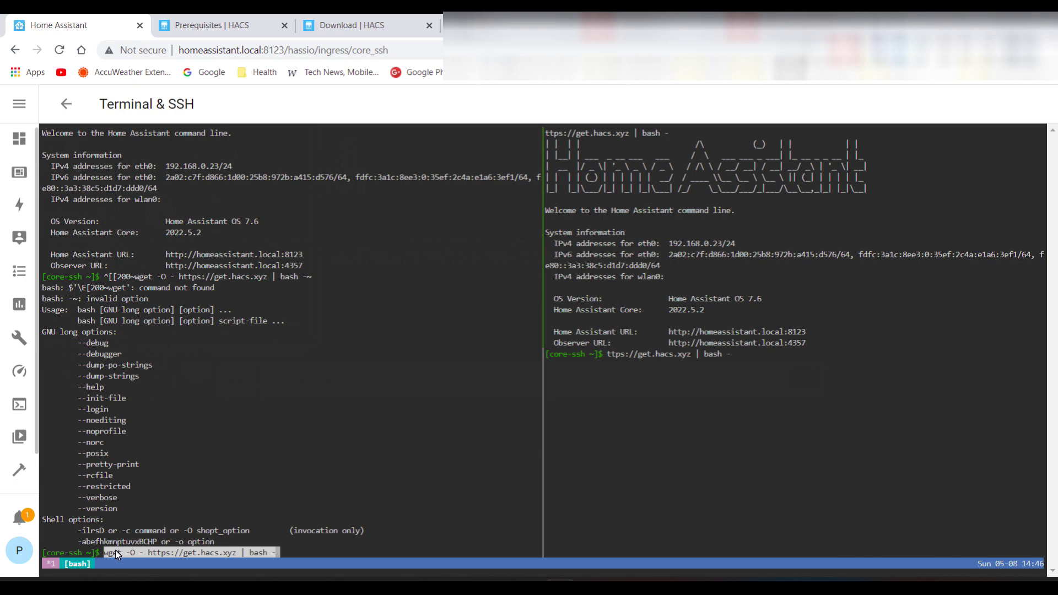
key("Return")
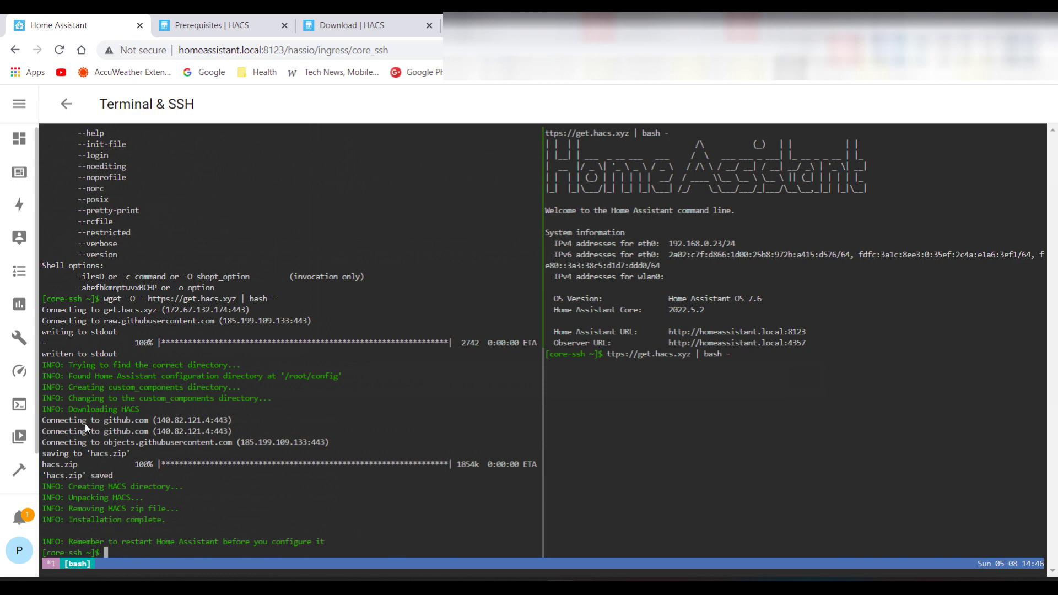
scroll(25, 471, "down", 1)
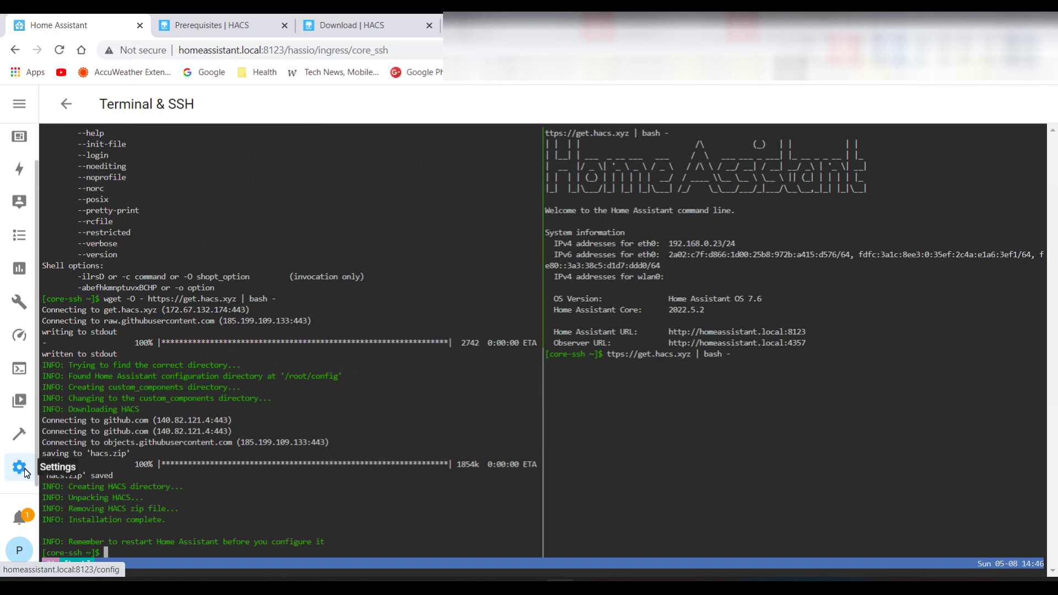
Reboot the host from Settings > System > Hardware, then return to Settings
left_click(25, 468)
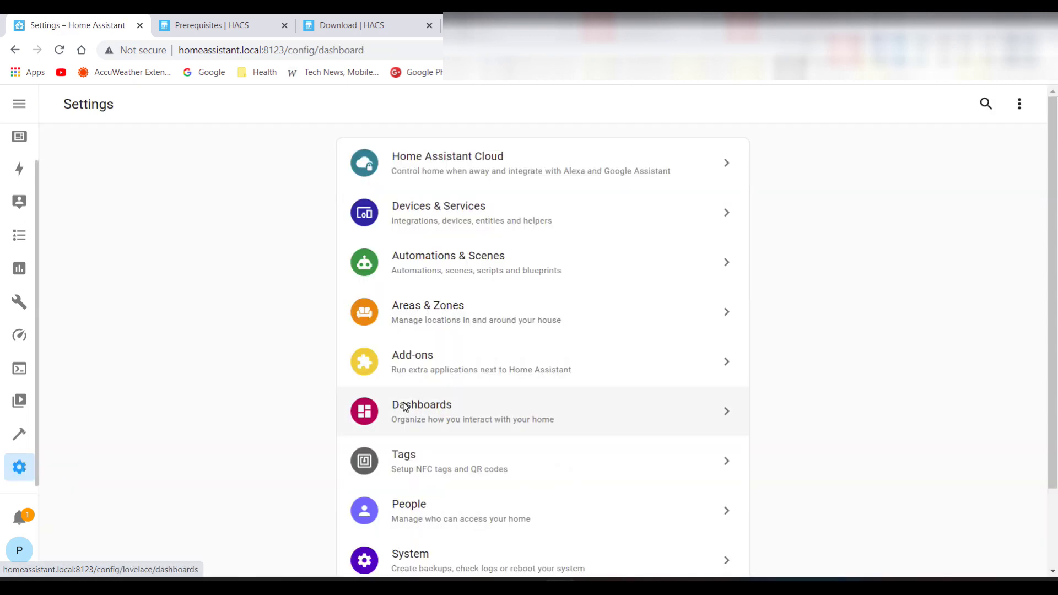
scroll(405, 407, "down", 1)
left_click(445, 461)
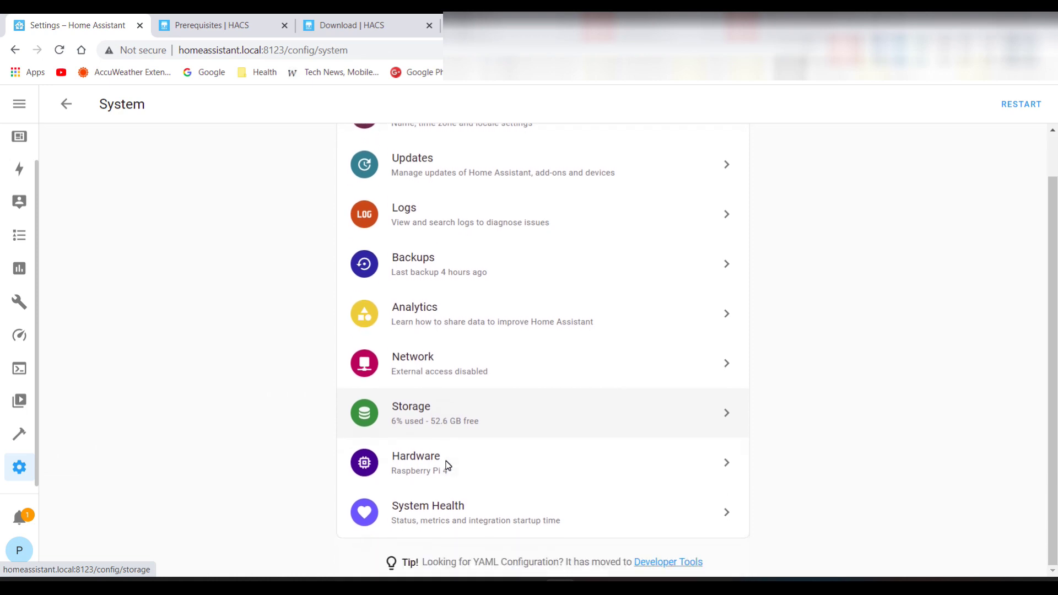
left_click(422, 466)
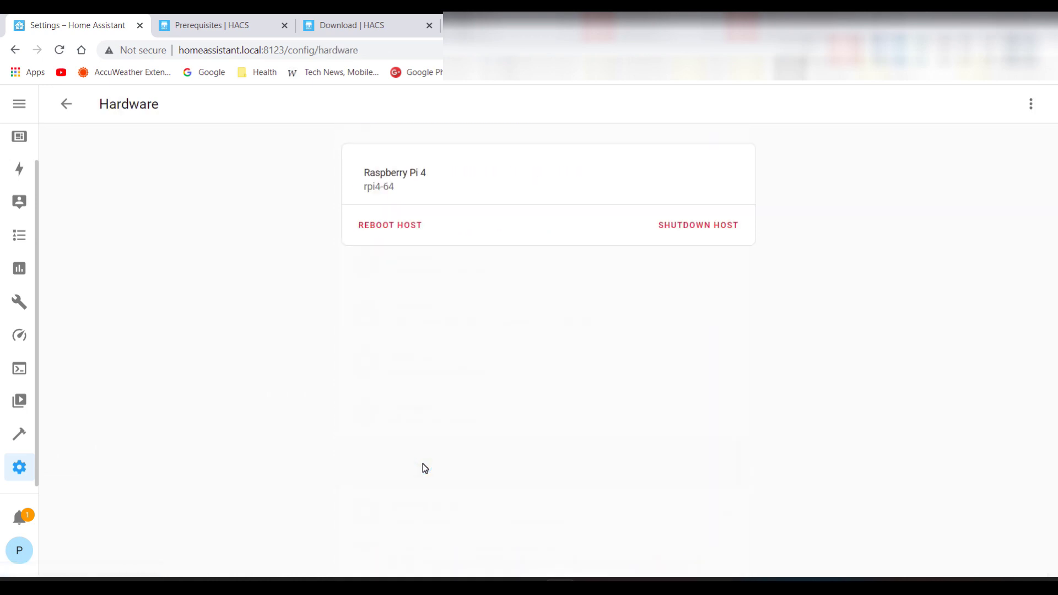
left_click(398, 226)
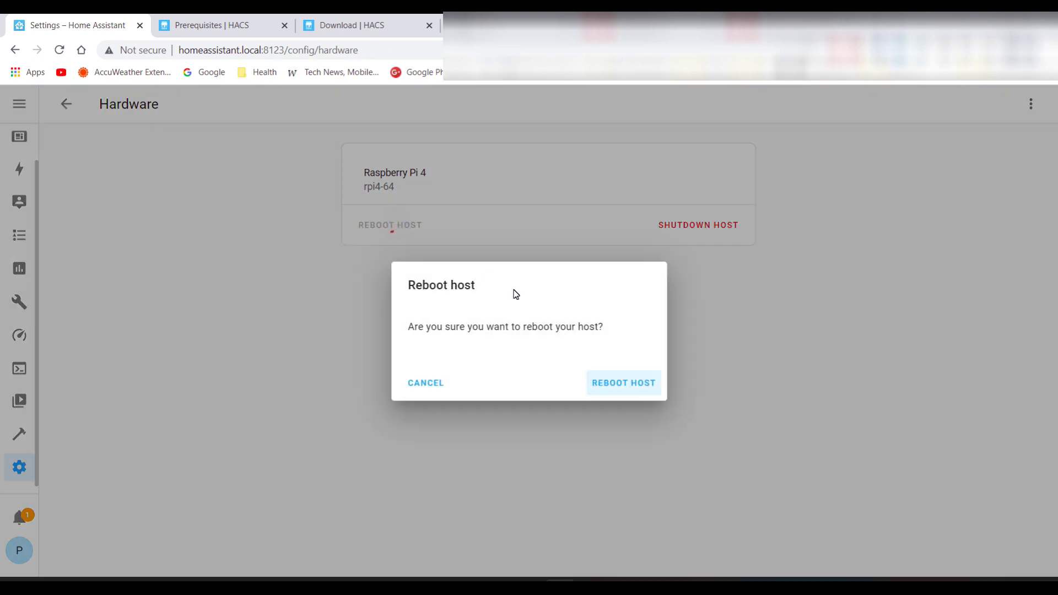
left_click(612, 384)
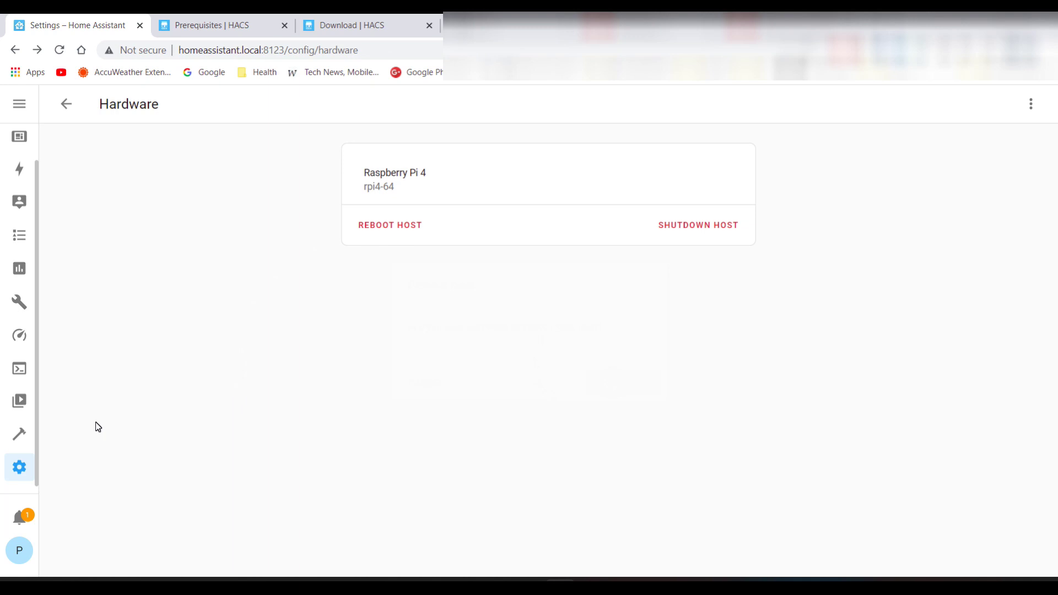
left_click(19, 467)
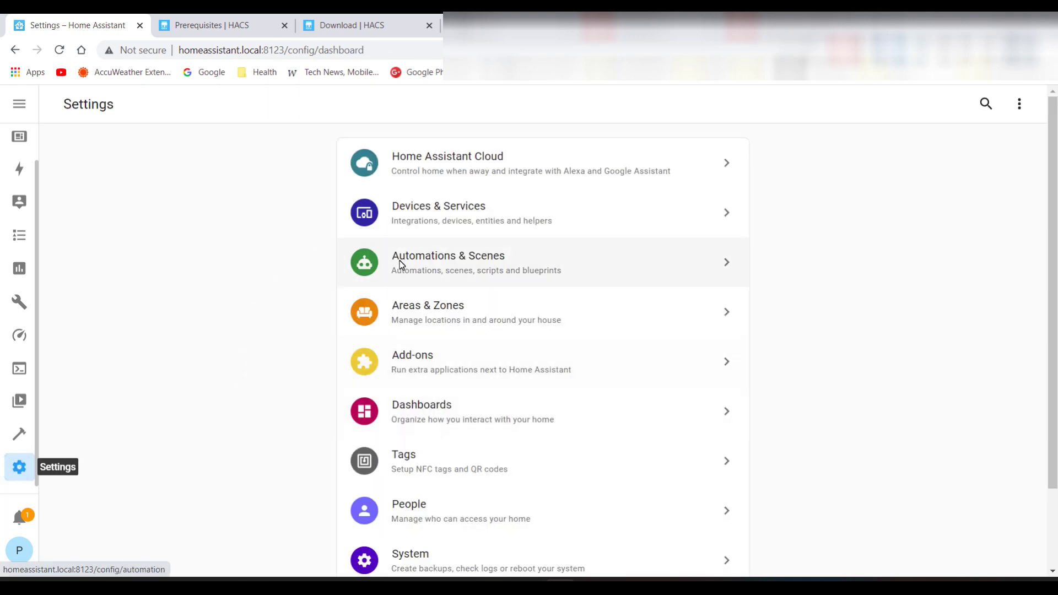
In Devices & Services, add a new integration by searching 'ha' and picking HACS
left_click(420, 217)
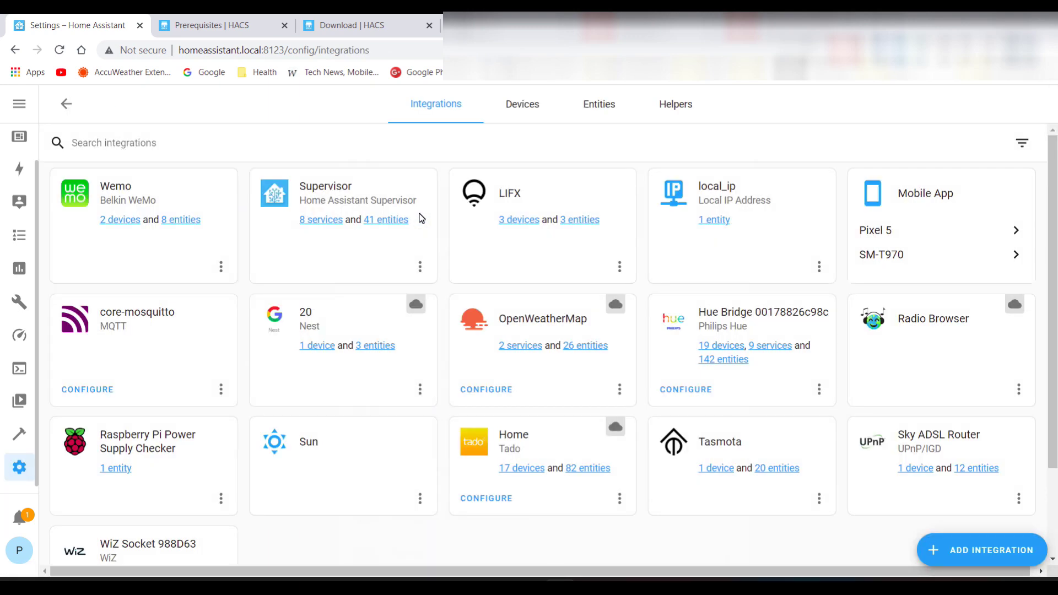
left_click(964, 545)
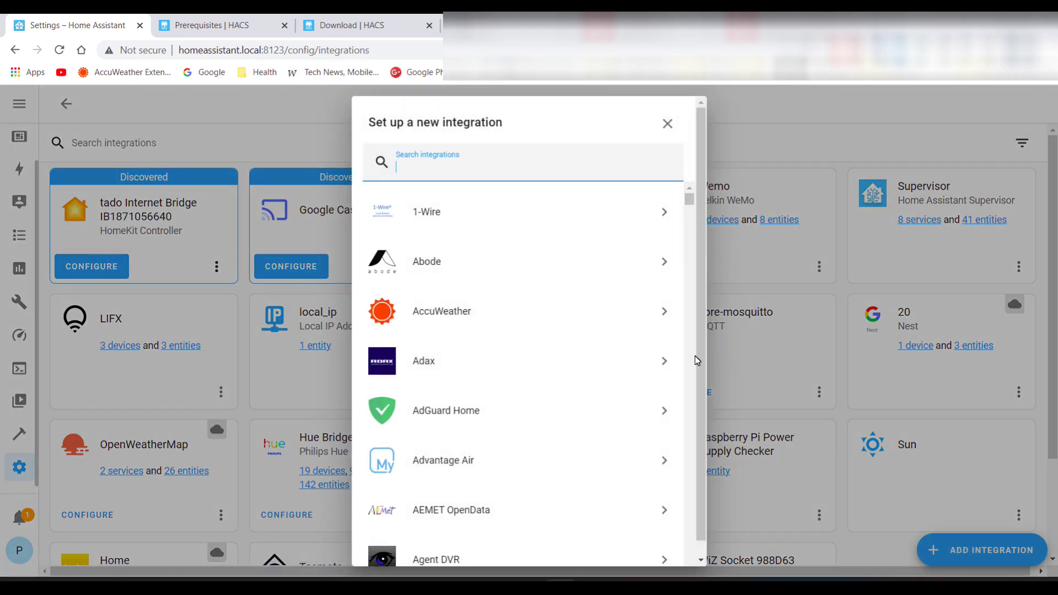
type("ha")
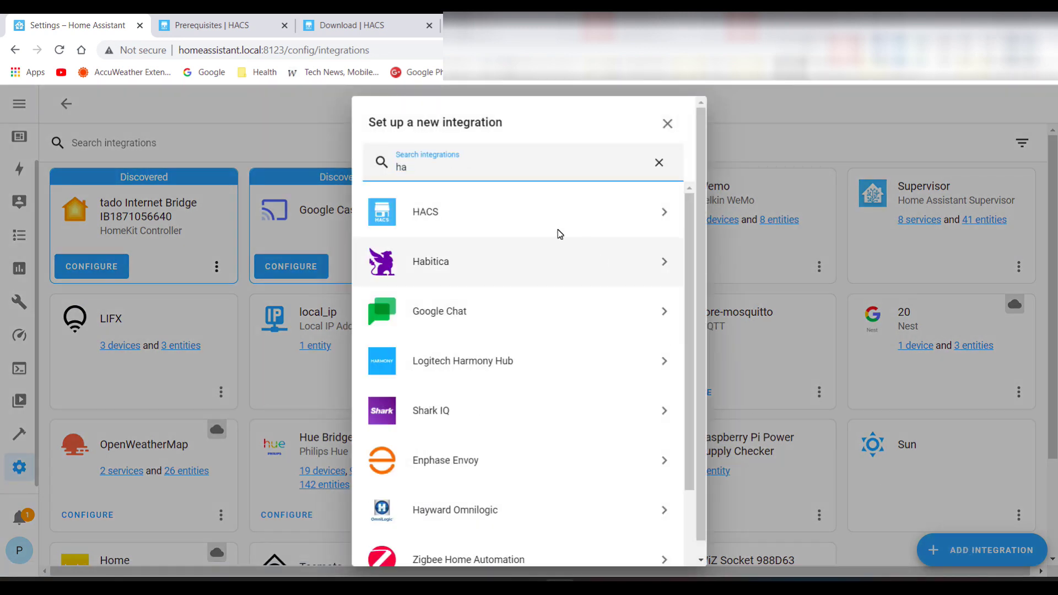
left_click(465, 219)
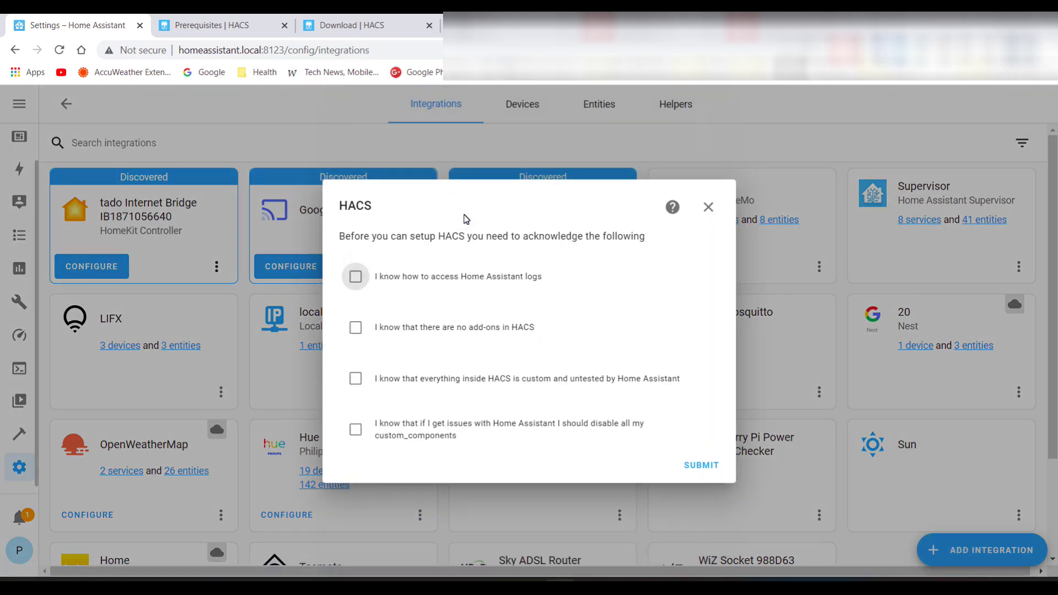
Tick all four HACS acknowledgements, submit, and follow the github.com/login/device link
left_click(356, 276)
left_click(356, 327)
left_click(357, 379)
left_click(356, 429)
left_click(702, 466)
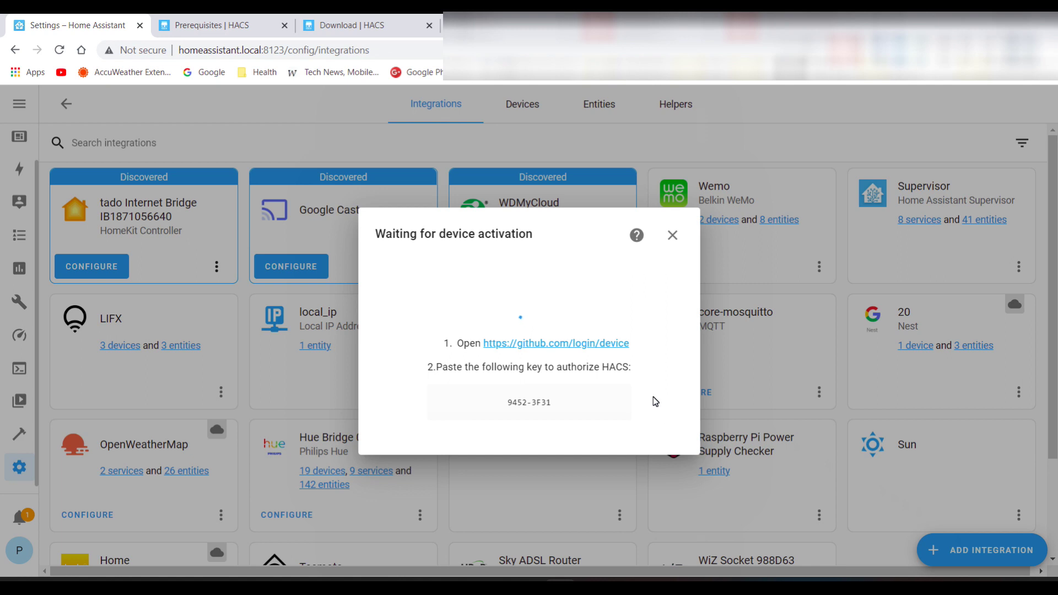
left_click(551, 346)
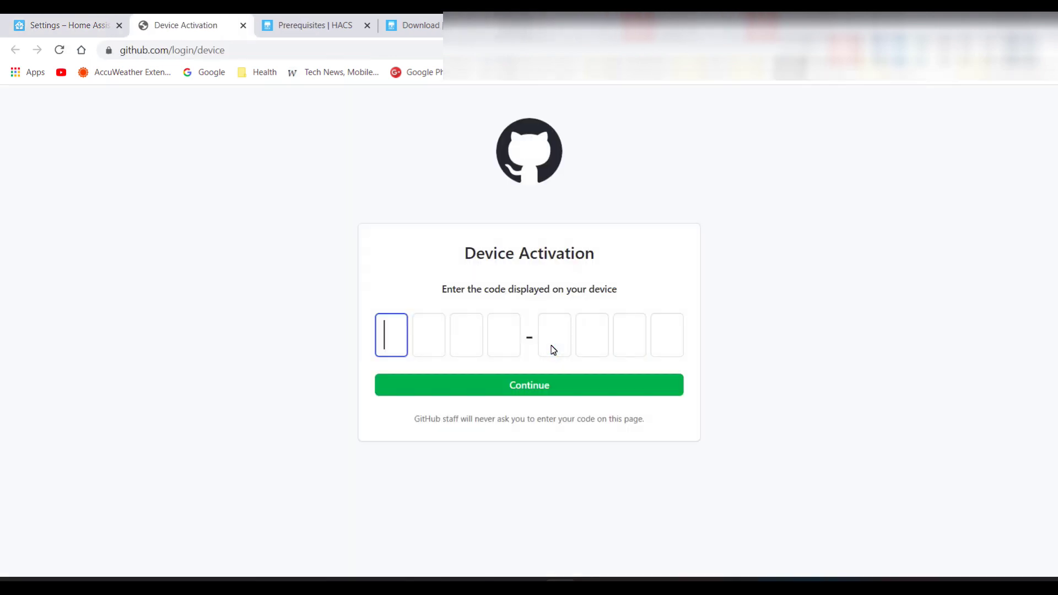
Enter the device activation code on GitHub, authorize hacs, and return to Home Assistant
type("9452-3F")
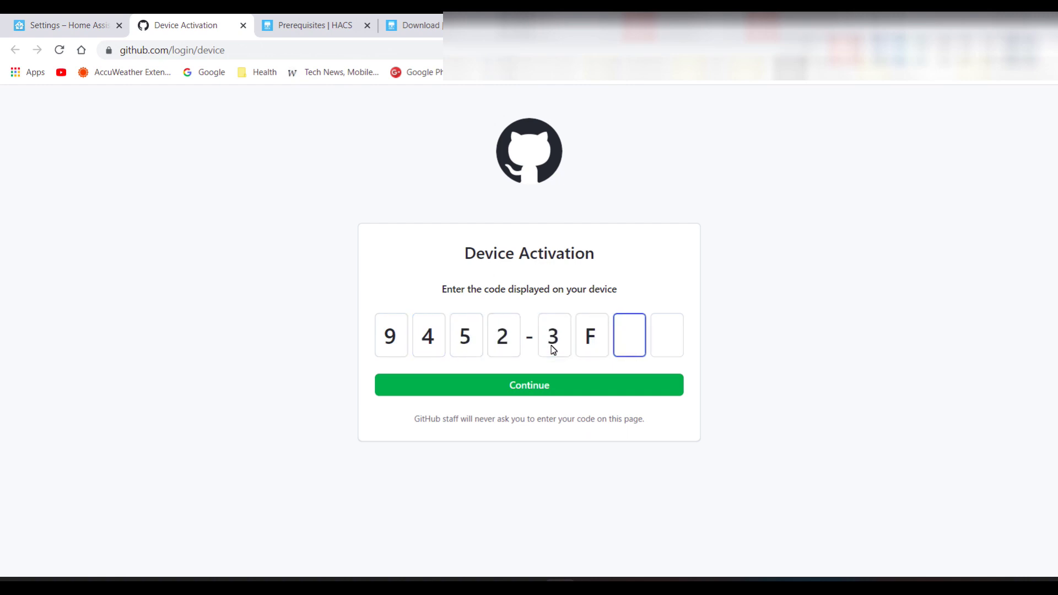
type("31")
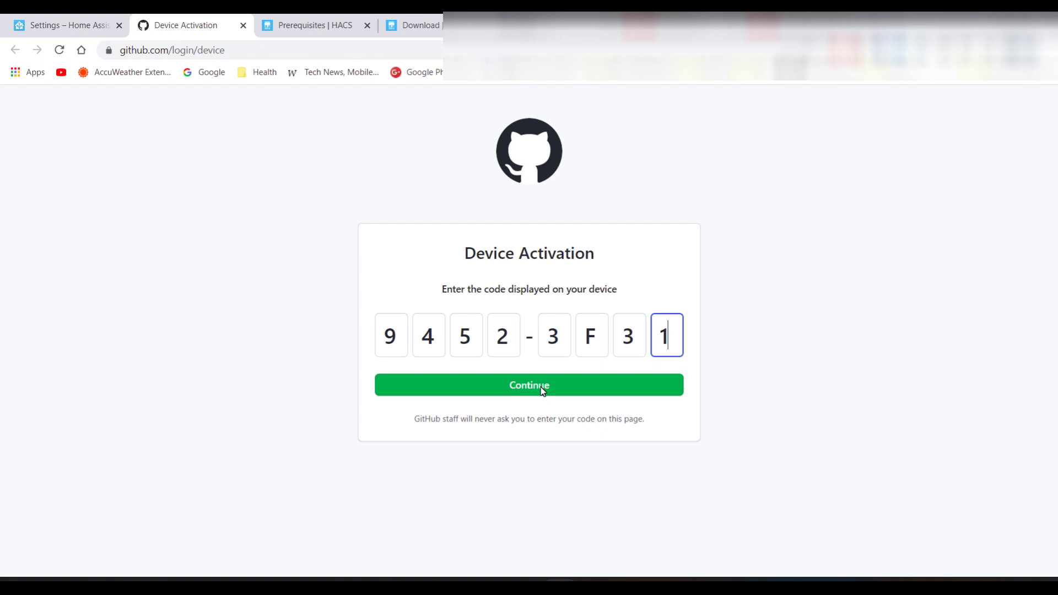
left_click(541, 389)
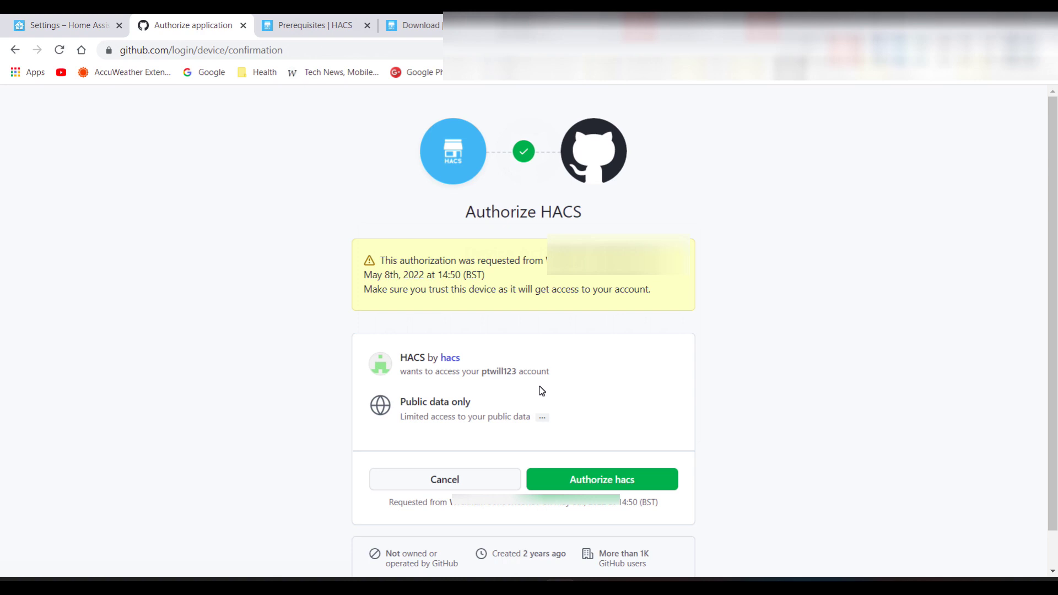
left_click(594, 480)
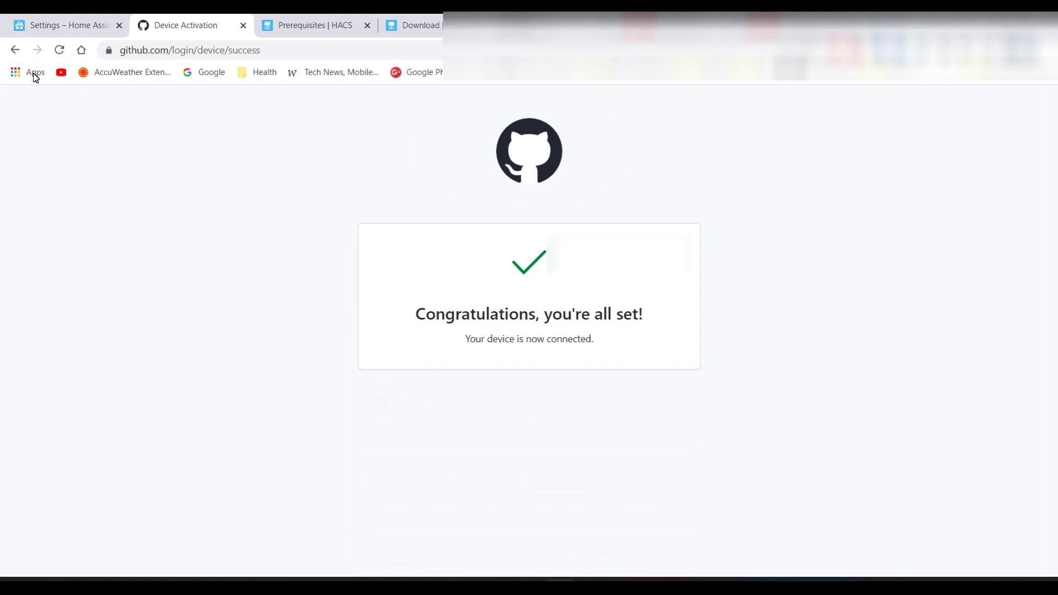
left_click(37, 27)
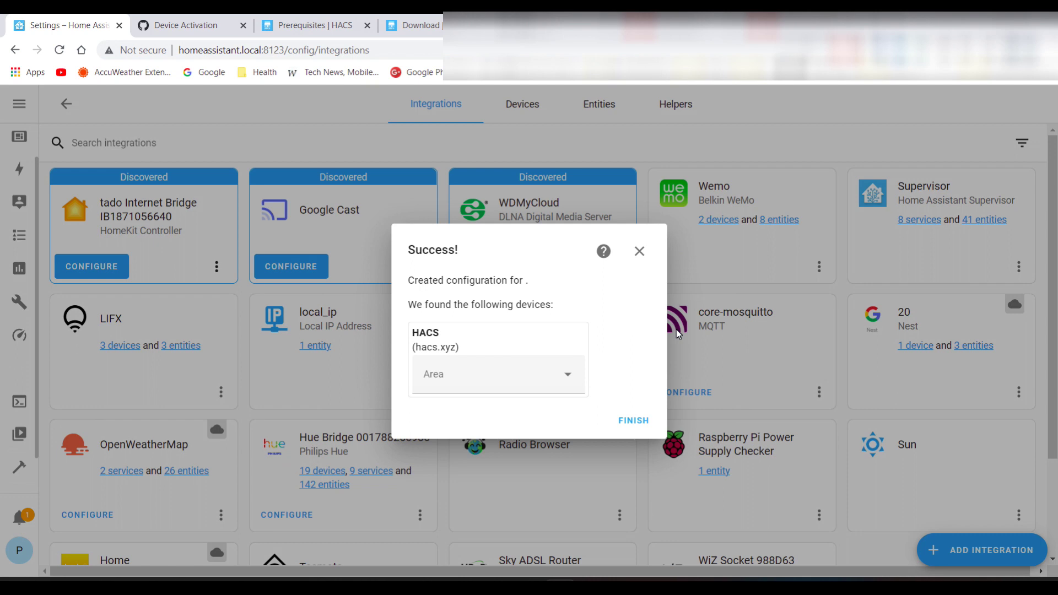
Finish the HACS setup, check its '1 service' details, then open HACS from the sidebar
left_click(632, 420)
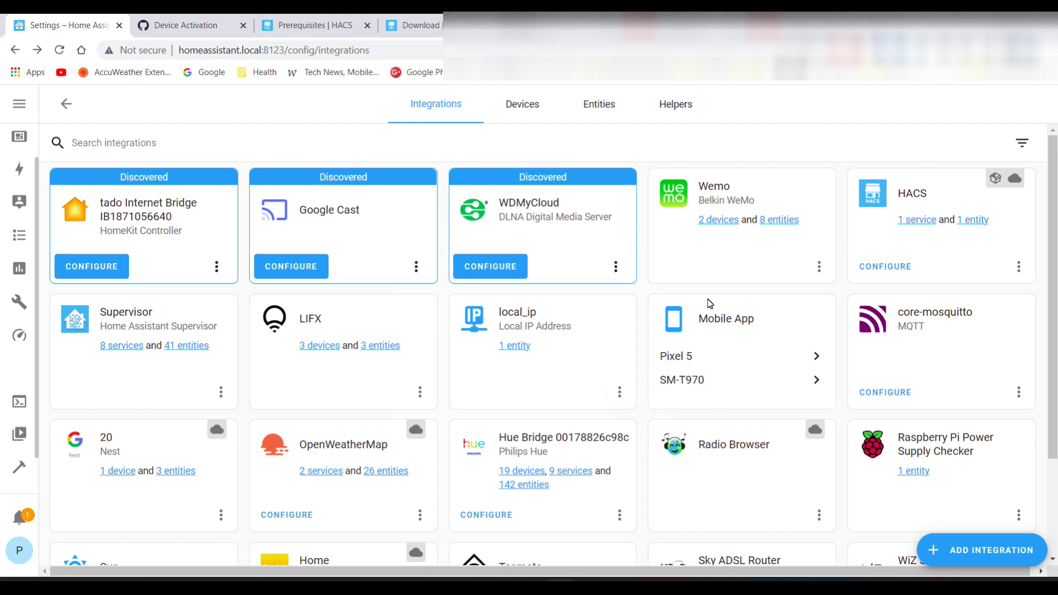
left_click(915, 219)
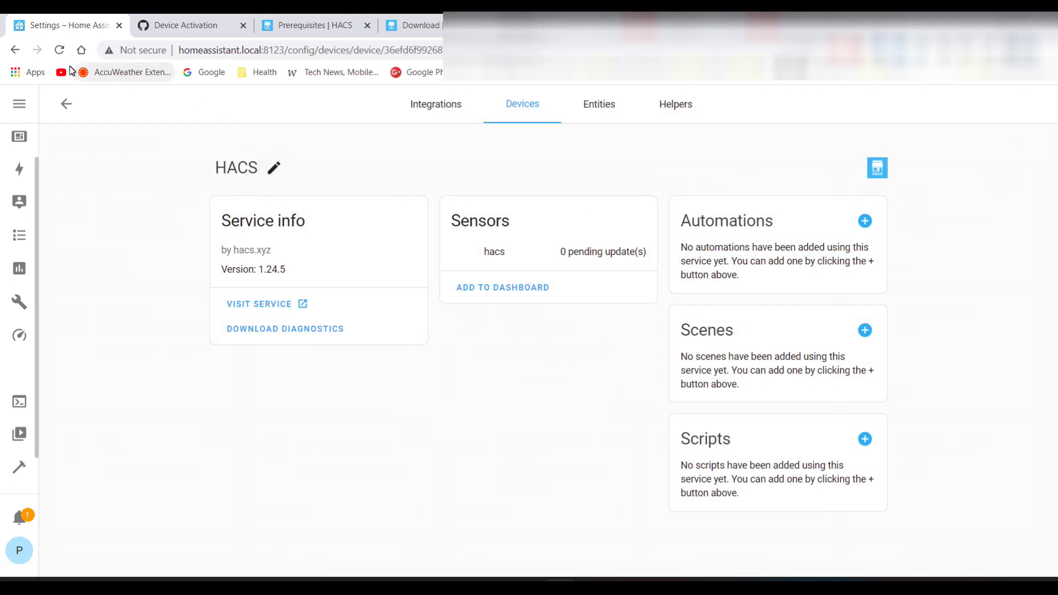
left_click(17, 50)
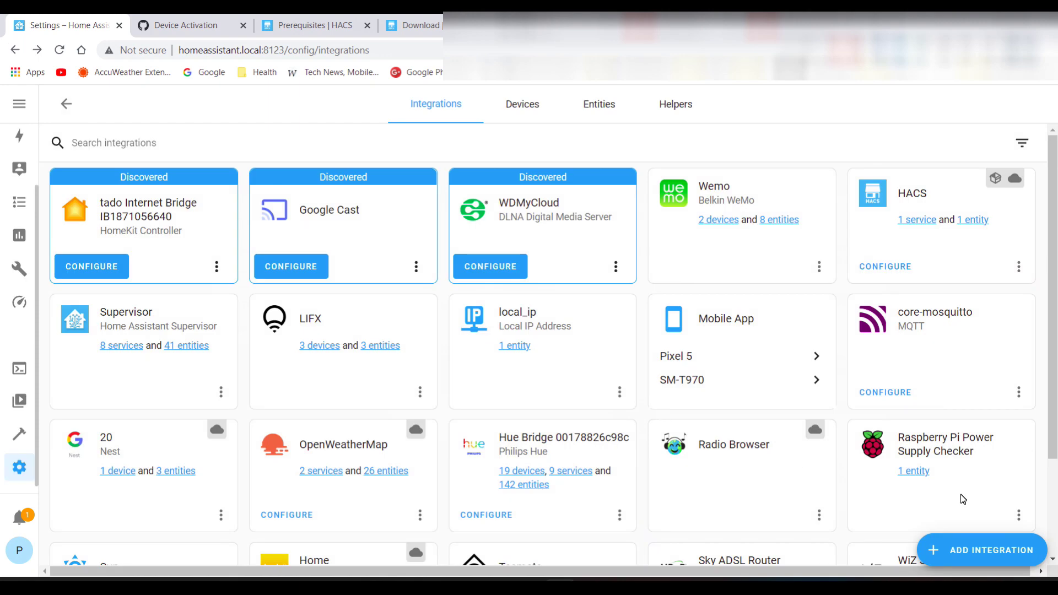
left_click(25, 338)
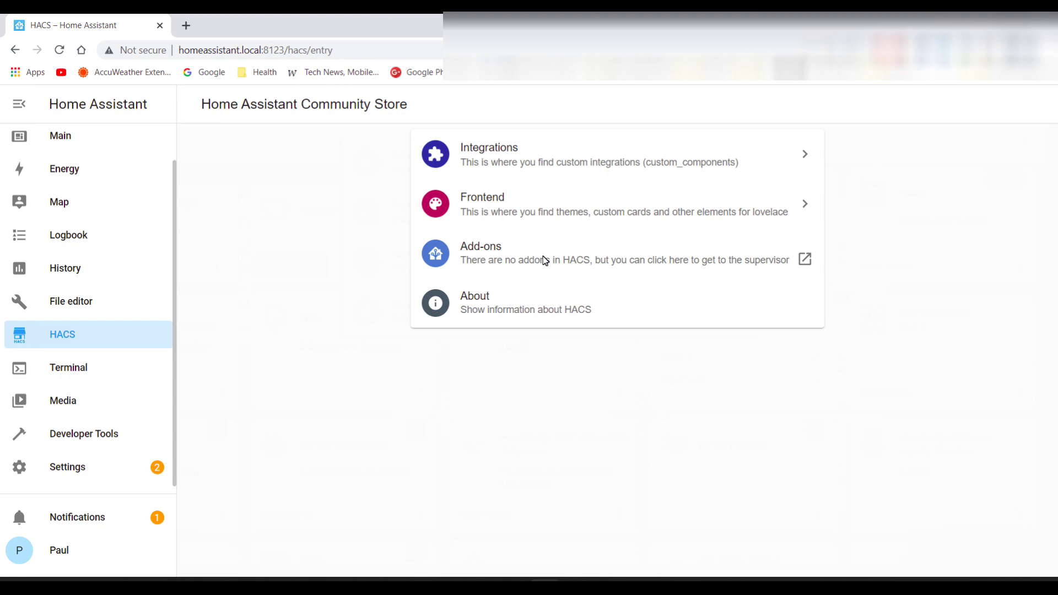
Look through the HACS Frontend and Integrations repository lists, then go to Developer Tools
left_click(519, 209)
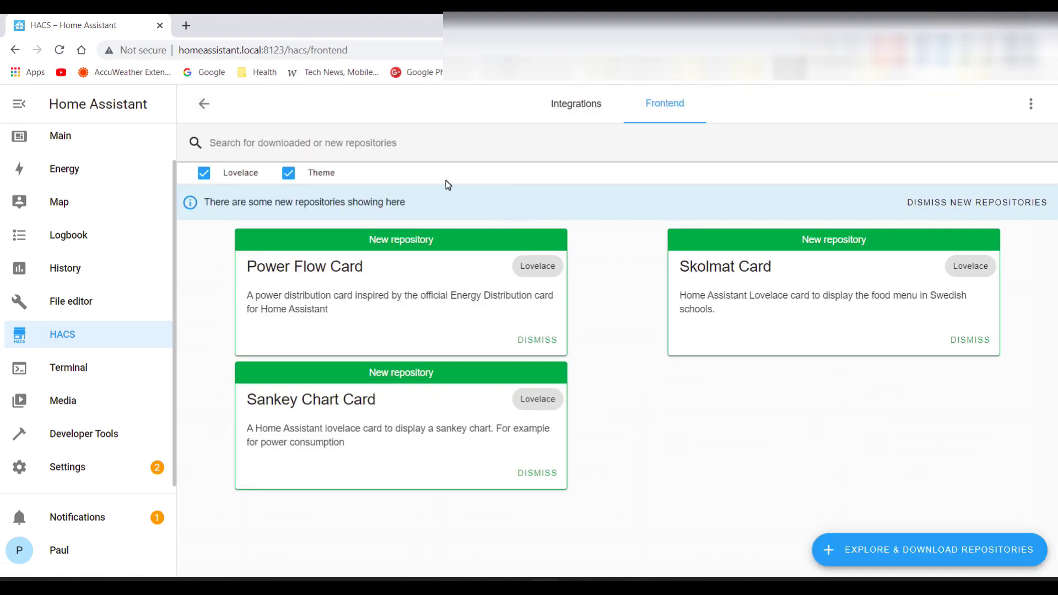
left_click(59, 337)
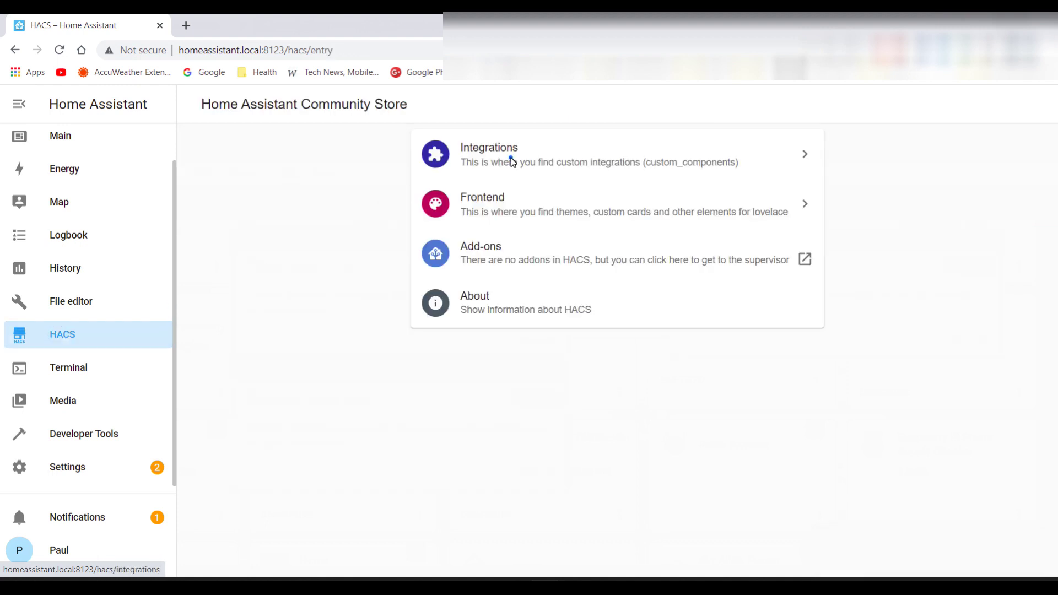
left_click(511, 159)
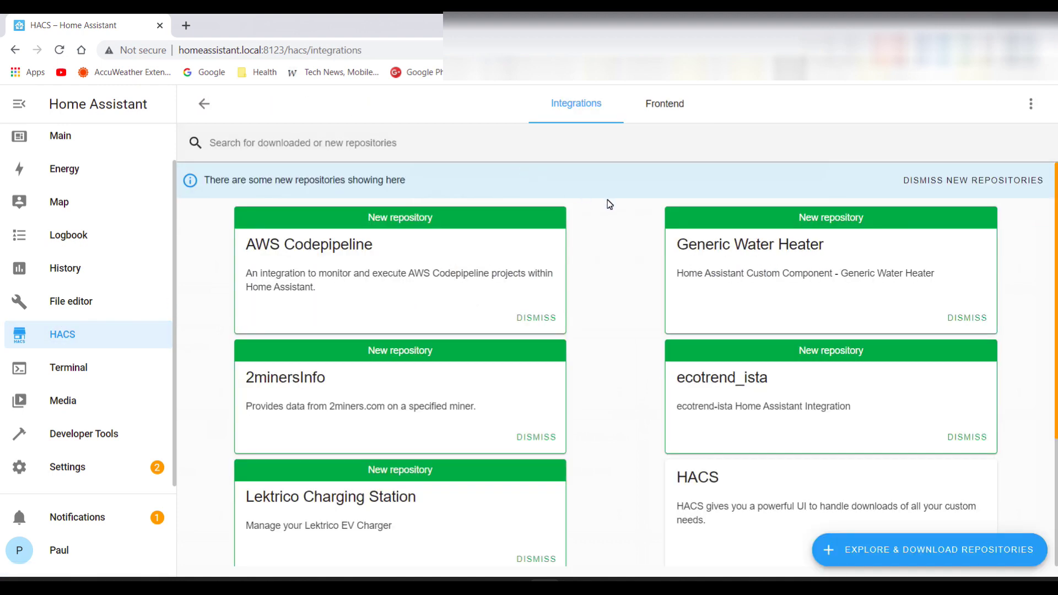
scroll(607, 201, "down", 3)
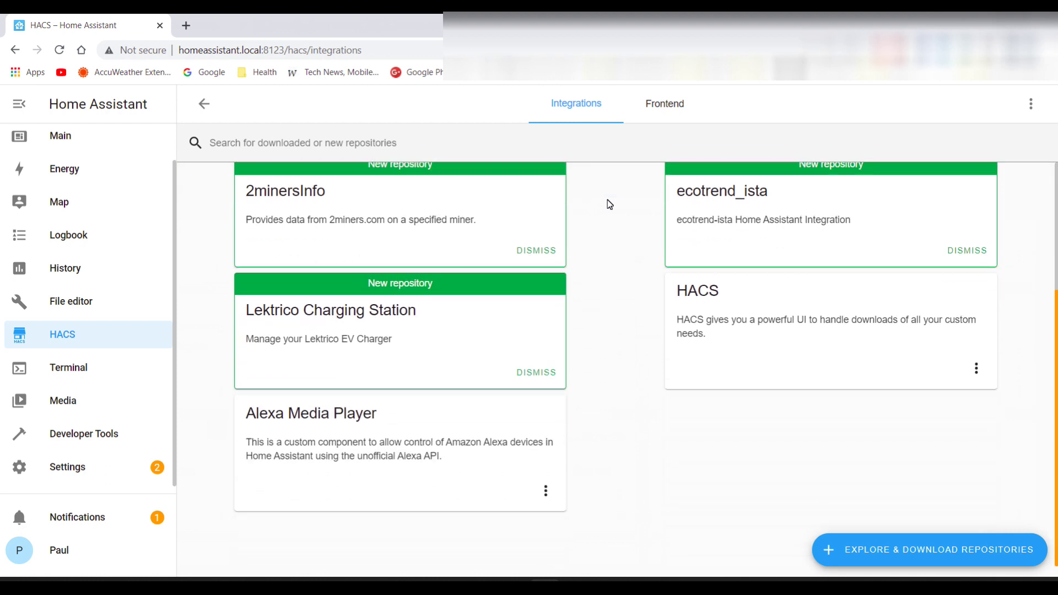
scroll(609, 205, "up", 3)
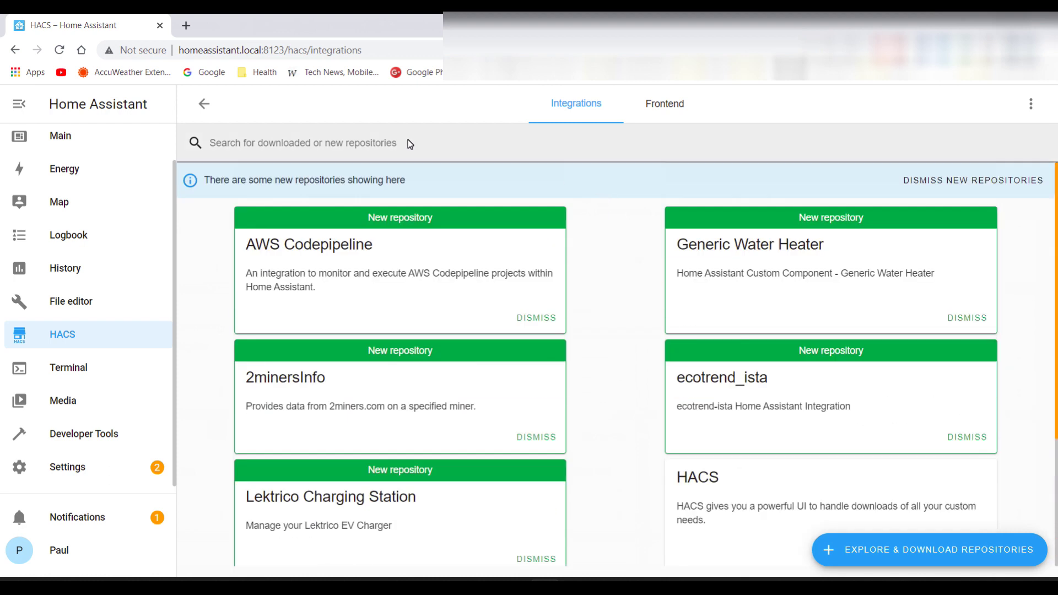
left_click(354, 153)
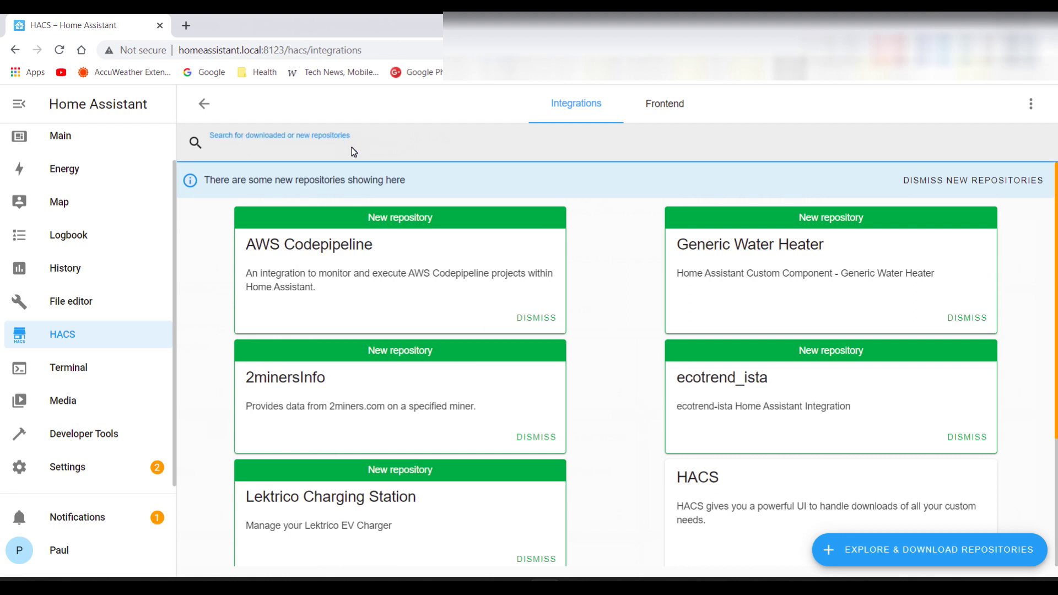
left_click(85, 433)
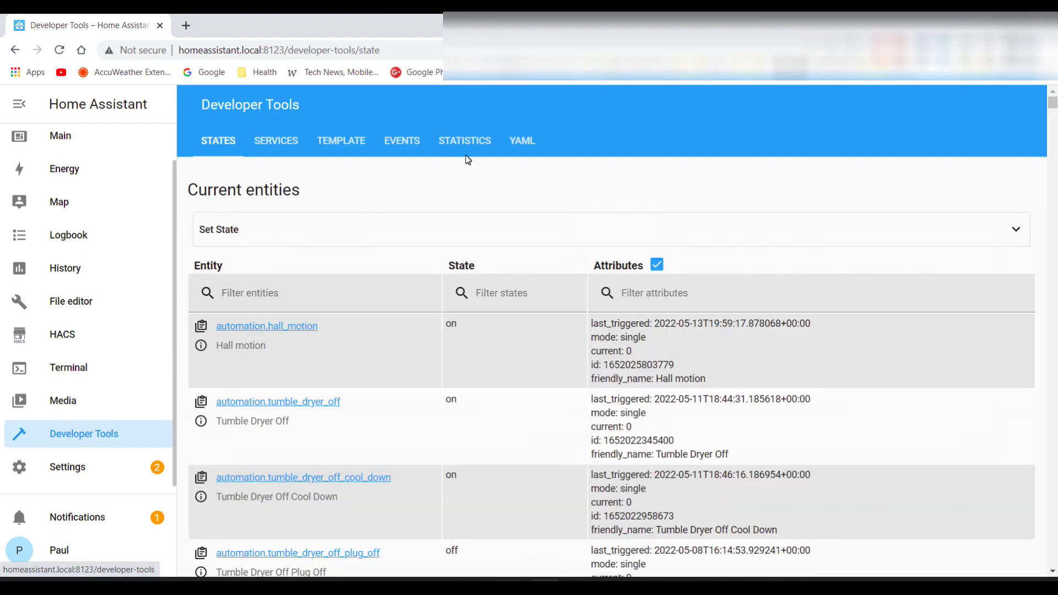
Run the YAML configuration check in Developer Tools so it reports 'Configuration valid!'
left_click(527, 140)
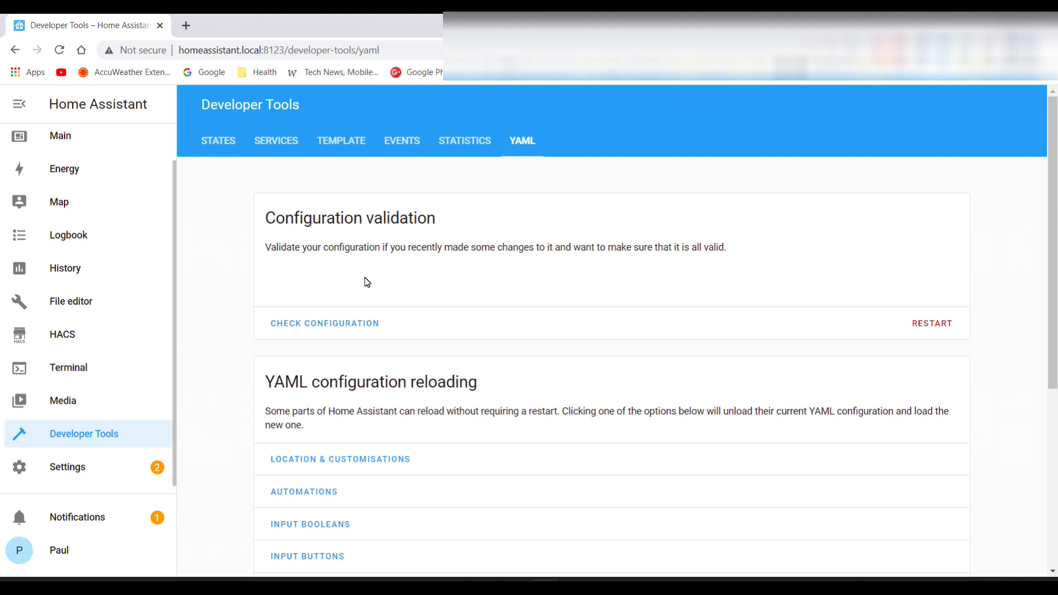
left_click(323, 326)
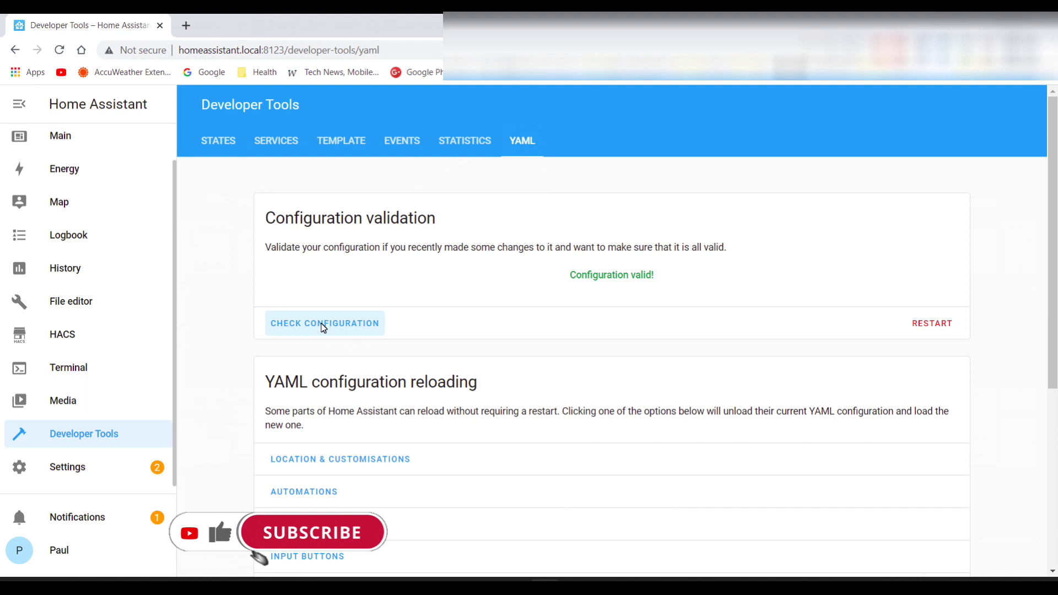